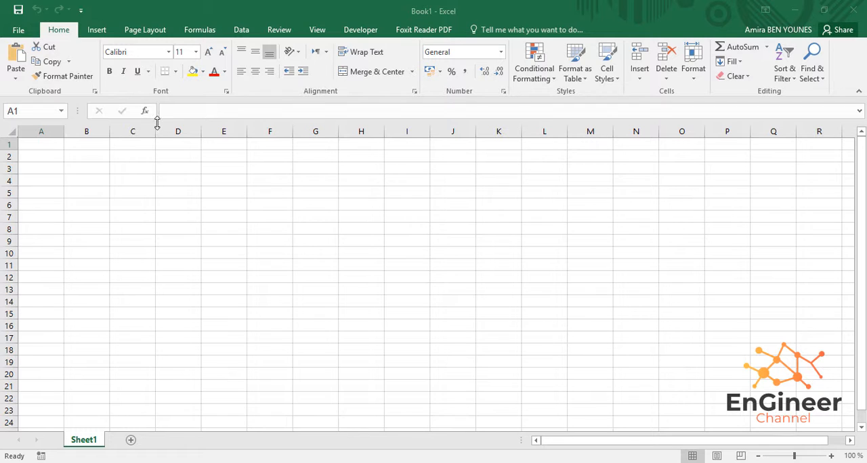
# - Enter the heading Month in A1 with January below it in A2, and the heading Turnovers in B1
pyautogui.click(56, 140)
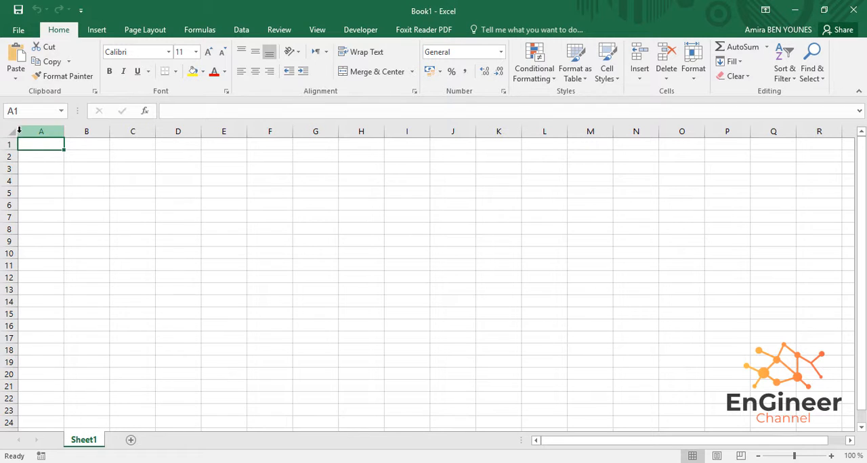
pyautogui.write('M')
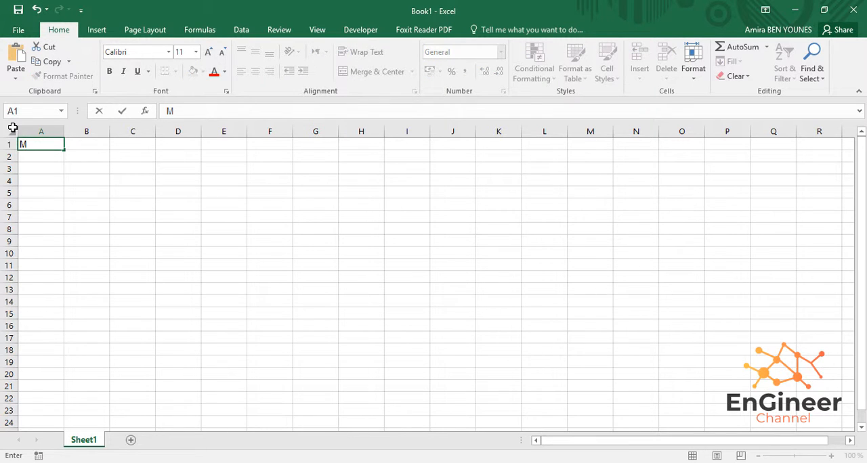
pyautogui.write('onth')
pyautogui.press('Return')
pyautogui.write('J')
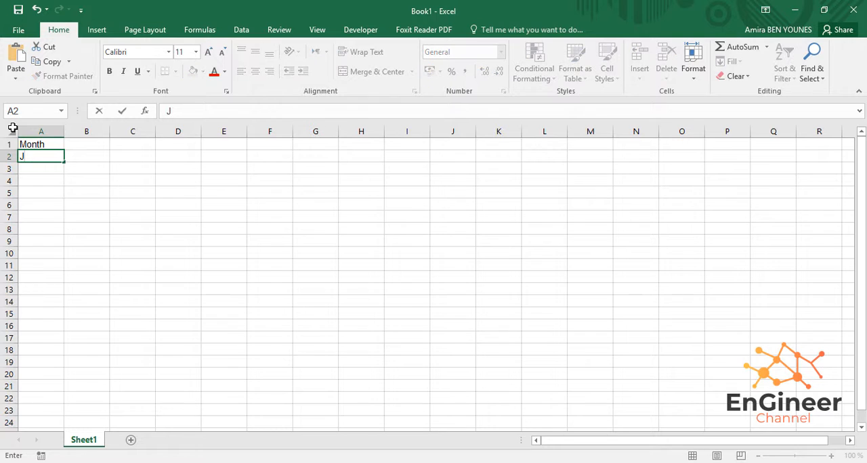
pyautogui.write('anuary')
pyautogui.press('Return')
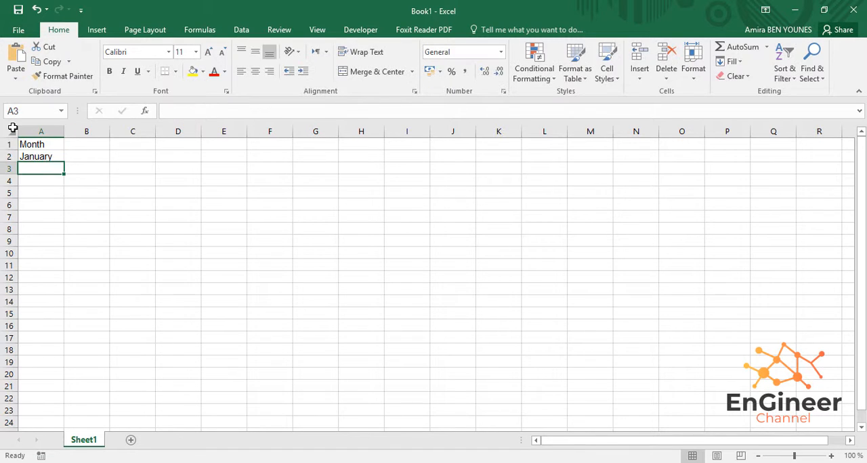
pyautogui.click(87, 144)
pyautogui.write('Turnovers')
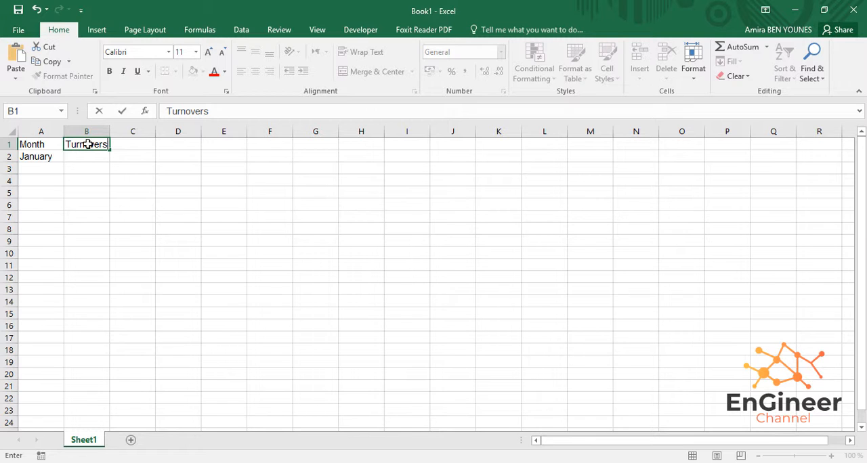
# - Widen columns A and B slightly
pyautogui.click(56, 166)
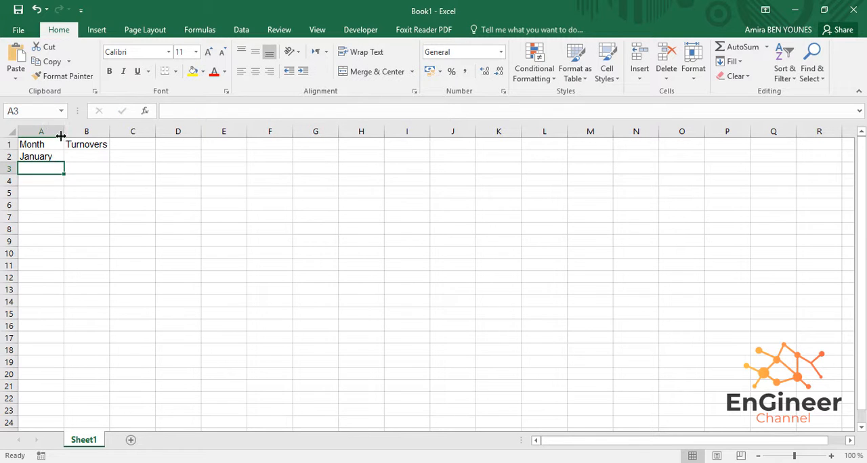
pyautogui.moveTo(64, 134); pyautogui.dragTo(71, 133)
pyautogui.moveTo(115, 133); pyautogui.dragTo(120, 133)
# - Continue the month list with February, March and April in A3:A5
pyautogui.write('Februaru')
pyautogui.press('BackSpace')
pyautogui.write('y')
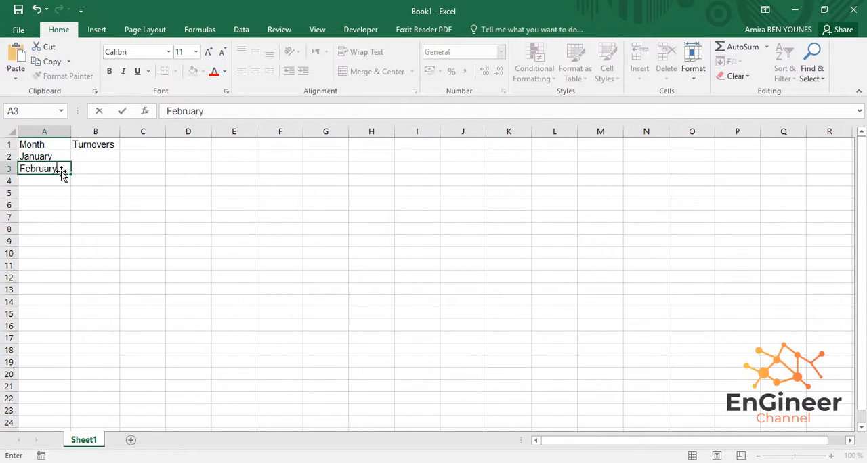
pyautogui.press('Return')
pyautogui.write('March')
pyautogui.press('Return')
pyautogui.write('April')
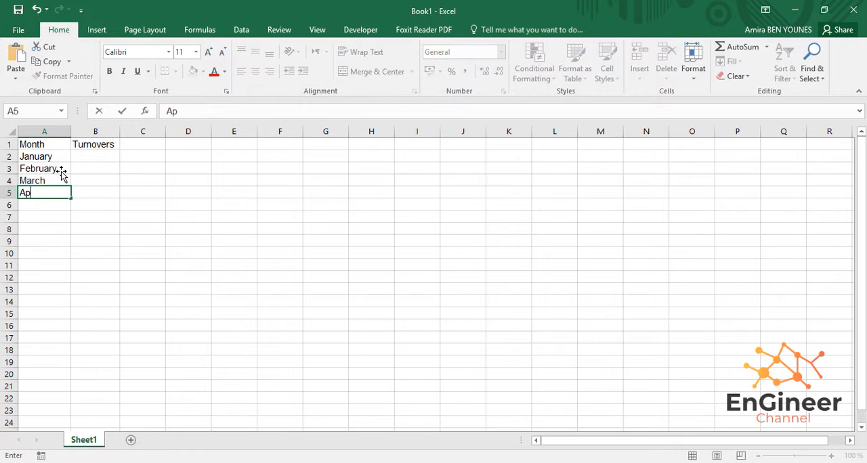
pyautogui.press('Return')
# - Add Mai, June and July to the month list in A6:A8
pyautogui.write('Mai')
pyautogui.press('Return')
pyautogui.write('June')
pyautogui.press('Return')
pyautogui.write('July')
pyautogui.press('Tab')
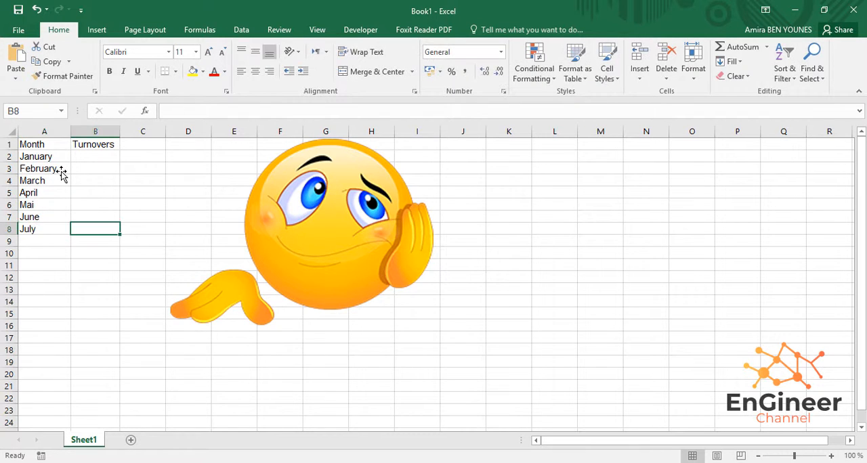
pyautogui.press('Return')
# - Add August and September to the month list in A9:A10
pyautogui.write('August')
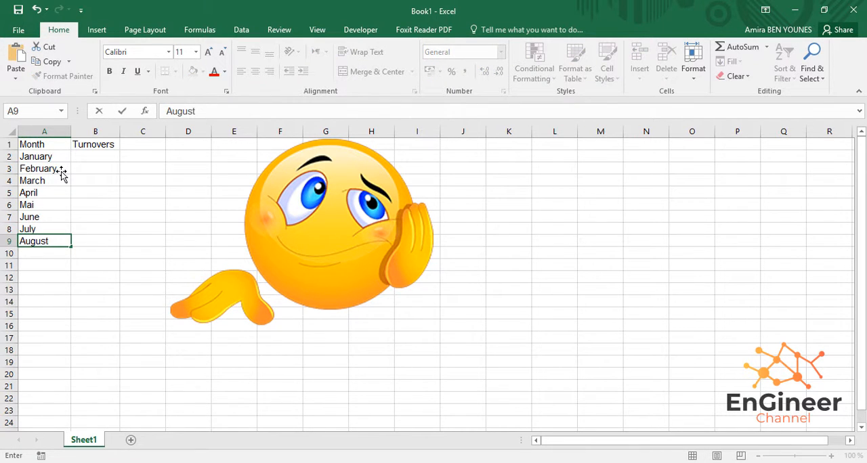
pyautogui.press('Return')
pyautogui.write('September')
pyautogui.press('Return')
# - Complete the month list with October, November and December in A11:A13
pyautogui.write('O')
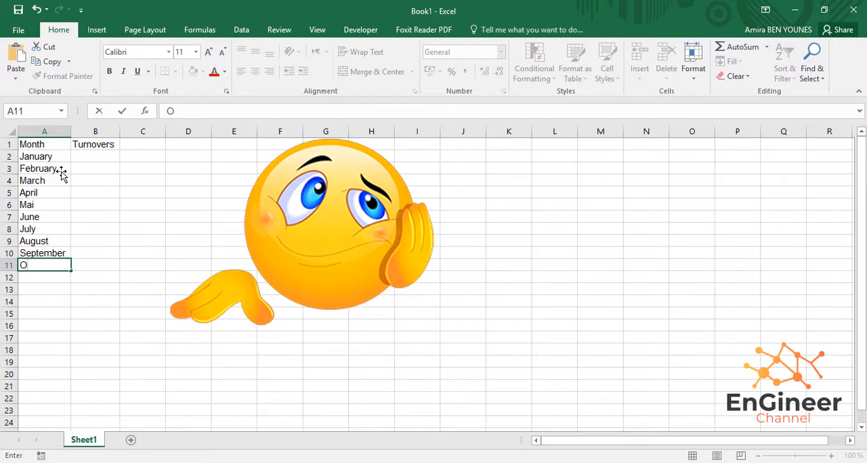
pyautogui.write('ctober')
pyautogui.press('Return')
pyautogui.write('November')
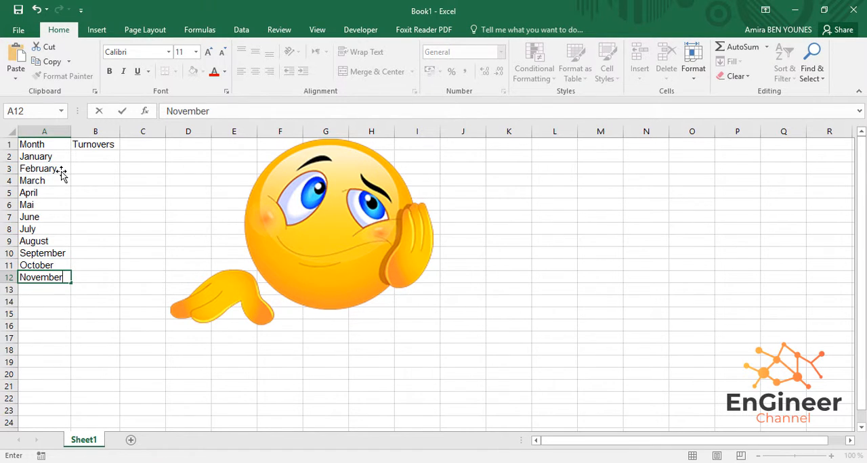
pyautogui.press('Return')
pyautogui.write('December')
pyautogui.click(110, 143)
# - Enter the January to March turnovers 1250, 1300 and 2200 in B2:B4
pyautogui.click(100, 154)
pyautogui.write('12')
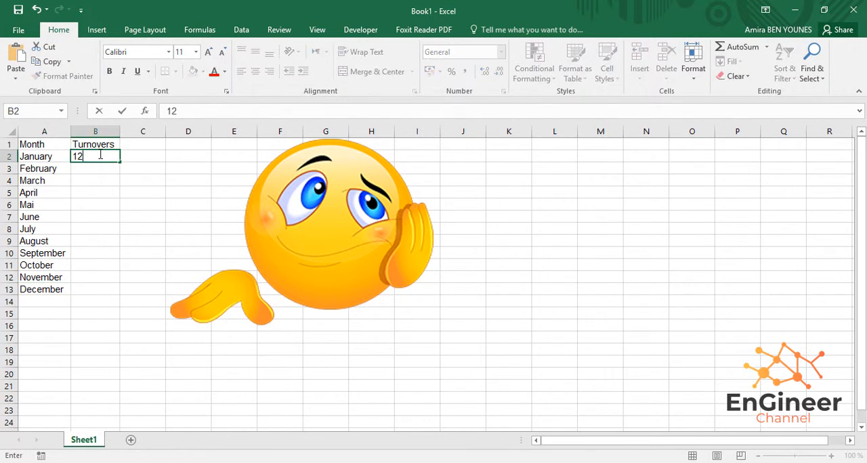
pyautogui.write('50')
pyautogui.press('Return')
pyautogui.write('1300')
pyautogui.press('Return')
pyautogui.write('2200')
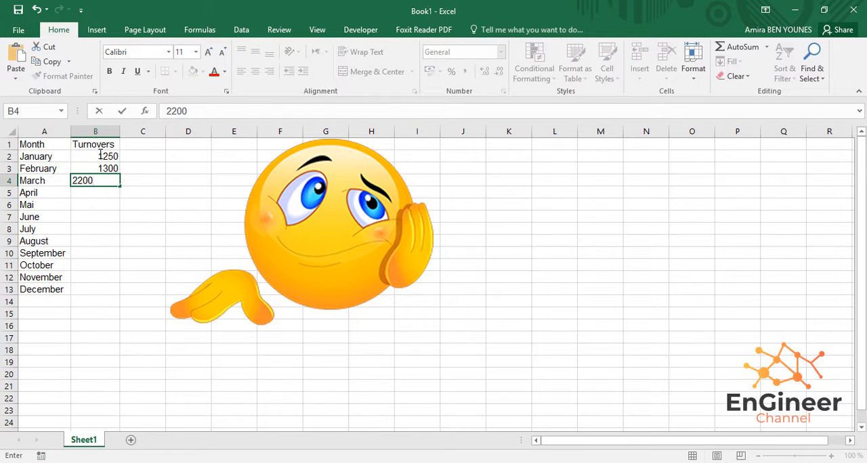
pyautogui.press('Return')
# - Enter the April to June turnovers 1580, 2310 and 1860 in B5:B7
pyautogui.write('1580')
pyautogui.press('Return')
pyautogui.write('2310')
pyautogui.press('Return')
pyautogui.write('1')
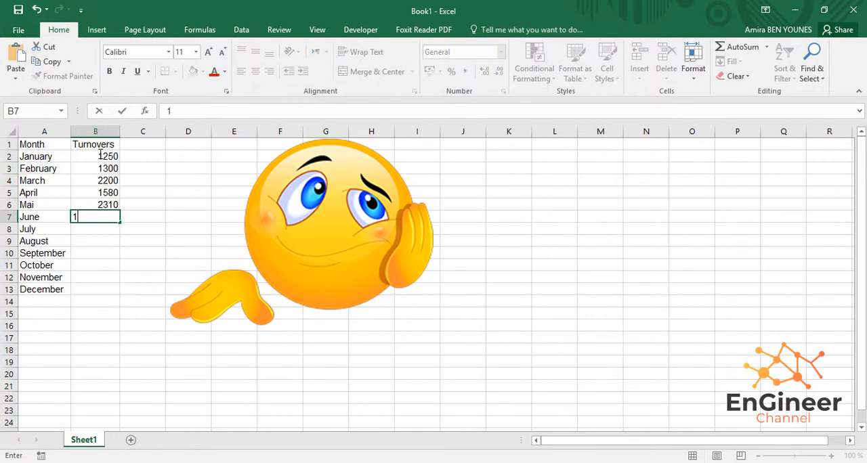
pyautogui.write('860')
pyautogui.press('Return')
# - Enter the July to September turnovers 1750, 2230 and 1990 in B8:B10
pyautogui.write('1750')
pyautogui.press('Return')
pyautogui.write('2230')
pyautogui.press('Return')
pyautogui.write('19')
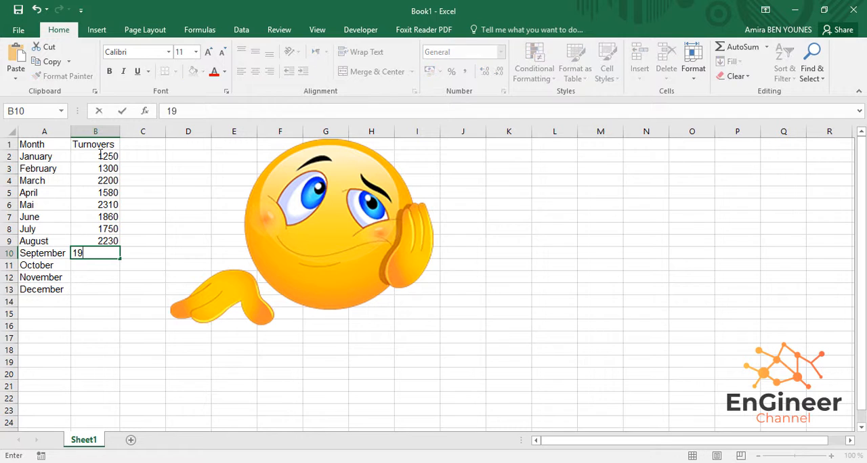
pyautogui.write('90')
pyautogui.press('Return')
# - Enter the October to December turnovers 1500, 1250 and 1650 in B11:B13
pyautogui.write('1500')
pyautogui.press('Return')
pyautogui.write('1250')
pyautogui.press('Return')
pyautogui.write('1650')
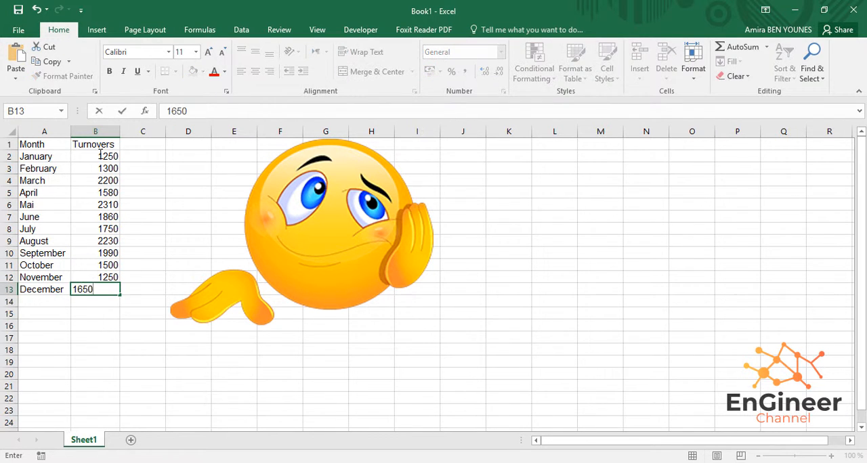
pyautogui.press('Return')
# - Make the Month and Turnovers headings in A1 and B1 bold
pyautogui.click(27, 143)
pyautogui.hotkey('ctrl', 'b')
pyautogui.click(97, 144)
pyautogui.hotkey('ctrl', 'b')
# - Enlarge the font of A1:B13 to size 14 and widen columns A and B to fit their contents
pyautogui.moveTo(120, 131); pyautogui.dragTo(132, 127)
pyautogui.moveTo(38, 144); pyautogui.dragTo(126, 291)
pyautogui.click(207, 52)
pyautogui.click(207, 53)
pyautogui.moveTo(130, 130); pyautogui.dragTo(139, 131)
pyautogui.click(175, 160)
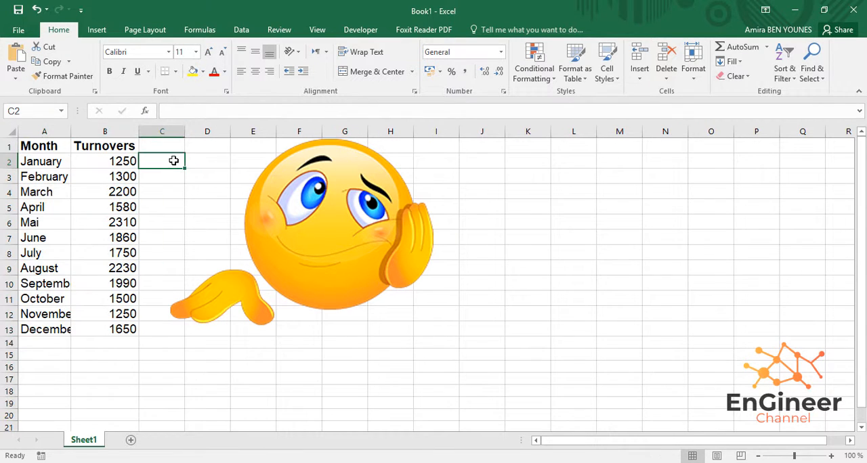
pyautogui.doubleClick(71, 131)
# - Enter the summary labels Total turnovers in A14 and Max turnovers in A15
pyautogui.click(64, 343)
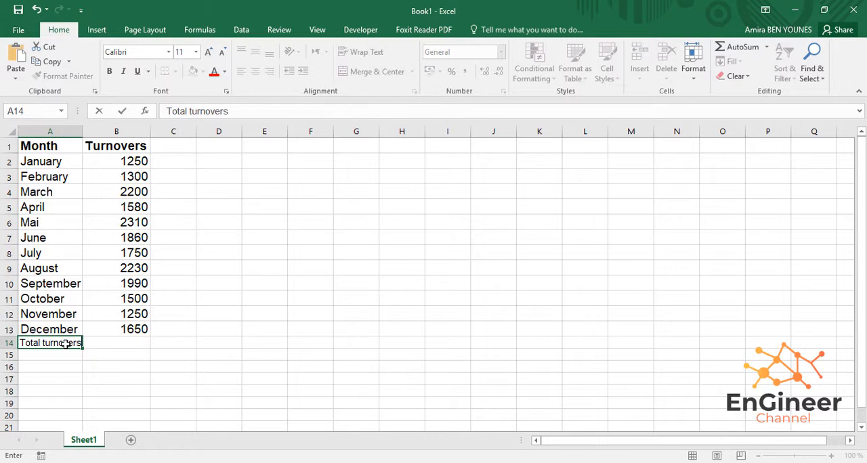
pyautogui.press('Return')
pyautogui.write('Max tu')
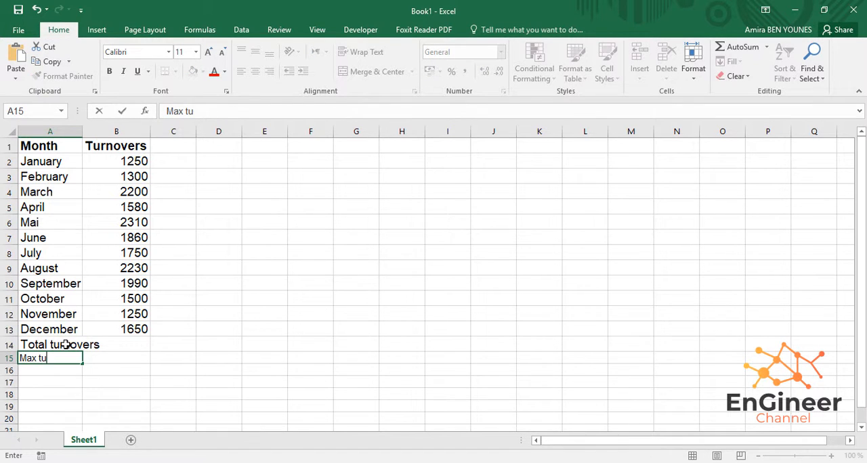
pyautogui.write('rnovers')
pyautogui.press('Return')
# - Enter Min Turnovers in A16 and Average Turnovers in A17, and widen column A to fit the labels
pyautogui.write('Mi')
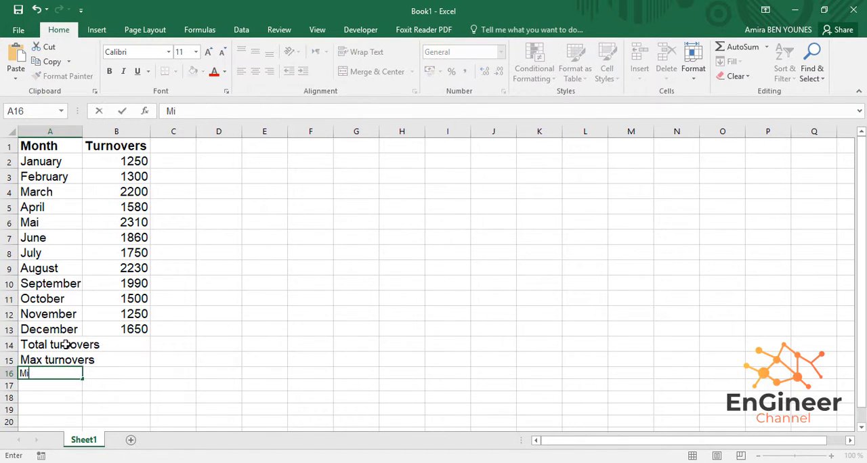
pyautogui.write('n Turnovers')
pyautogui.press('Return')
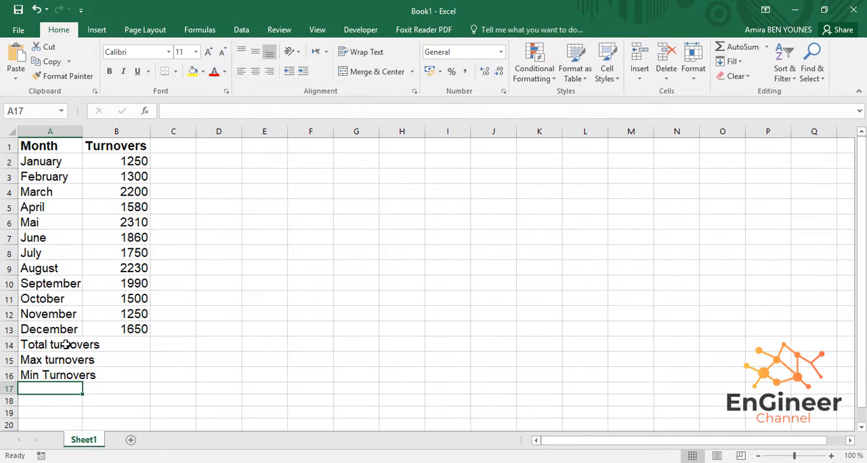
pyautogui.write('Ave')
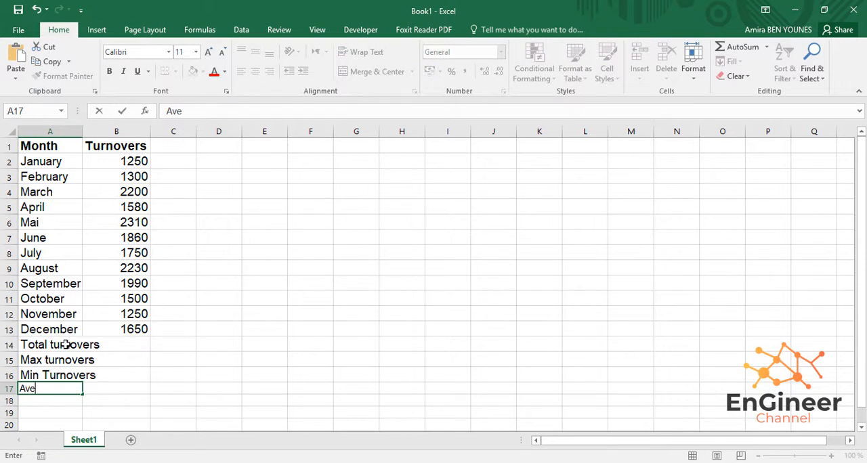
pyautogui.write('rage Turn')
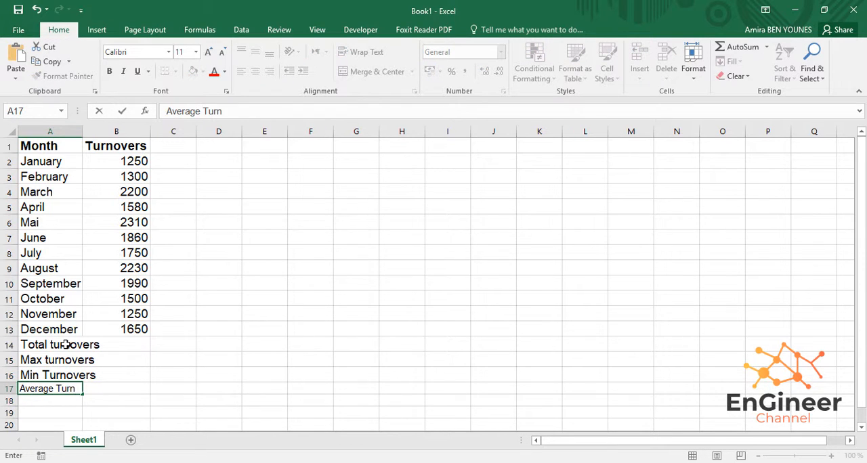
pyautogui.write('overs')
pyautogui.press('Return')
pyautogui.moveTo(82, 131); pyautogui.dragTo(133, 131)
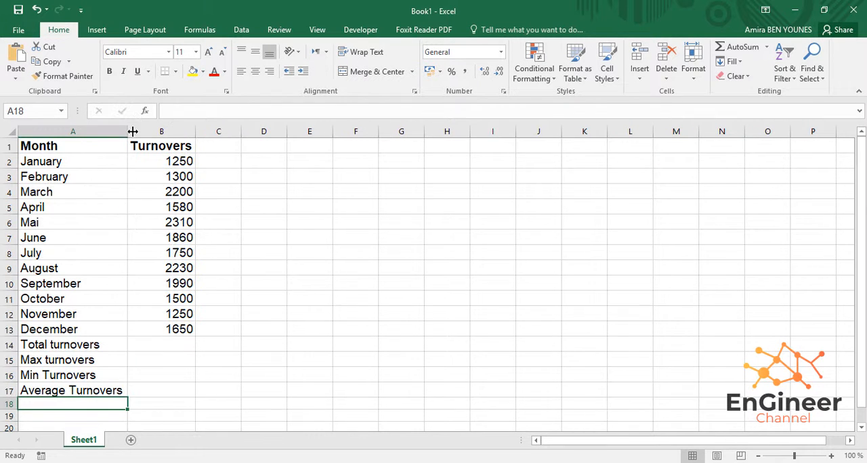
# - Make the summary labels in A14:A17 bold and centre them horizontally
pyautogui.moveTo(111, 391); pyautogui.dragTo(112, 345)
pyautogui.click(109, 71)
pyautogui.click(256, 71)
# - Centre the headings in A1:B1 and widen column A so the bold summary labels fit
pyautogui.click(72, 147)
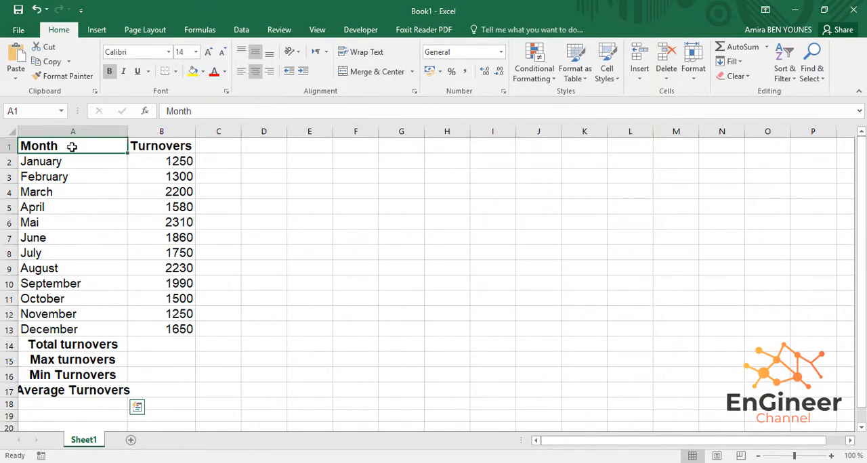
pyautogui.moveTo(72, 147); pyautogui.dragTo(142, 136)
pyautogui.click(255, 71)
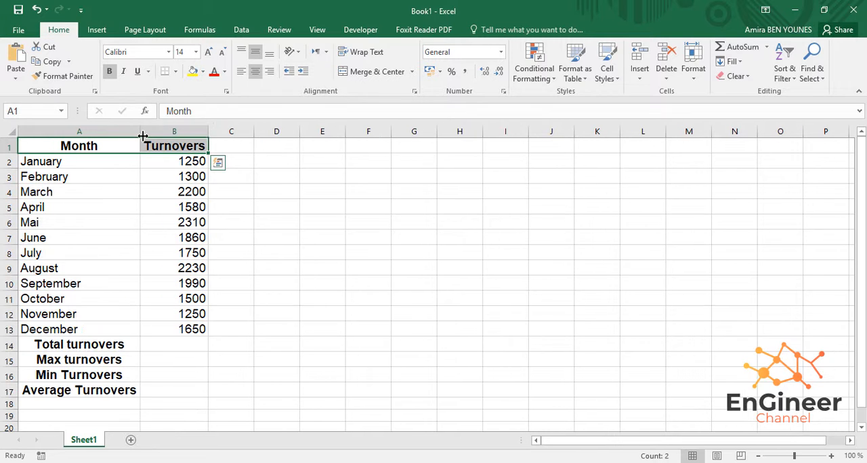
pyautogui.click(73, 163)
# - Change the font colour of the summary labels in A14:A17 and the headings in A1:B1 to dark blue
pyautogui.moveTo(79, 344); pyautogui.dragTo(87, 390)
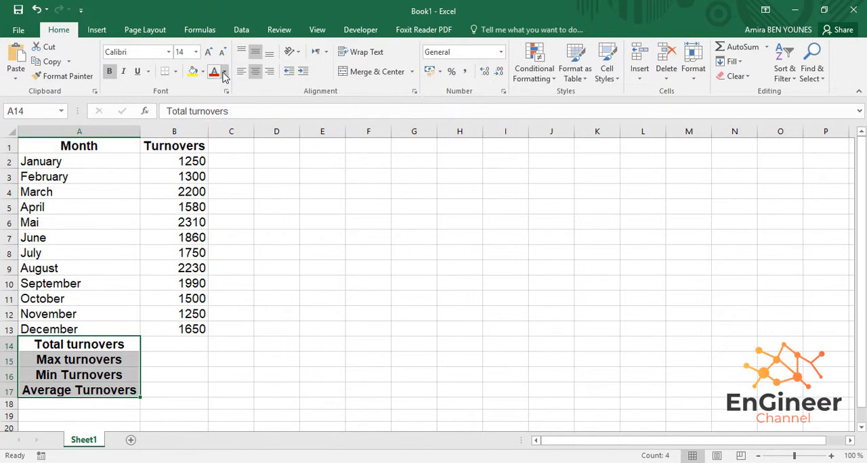
pyautogui.click(224, 72)
pyautogui.click(259, 135)
pyautogui.moveTo(79, 146); pyautogui.dragTo(174, 146)
pyautogui.click(214, 71)
pyautogui.click(164, 240)
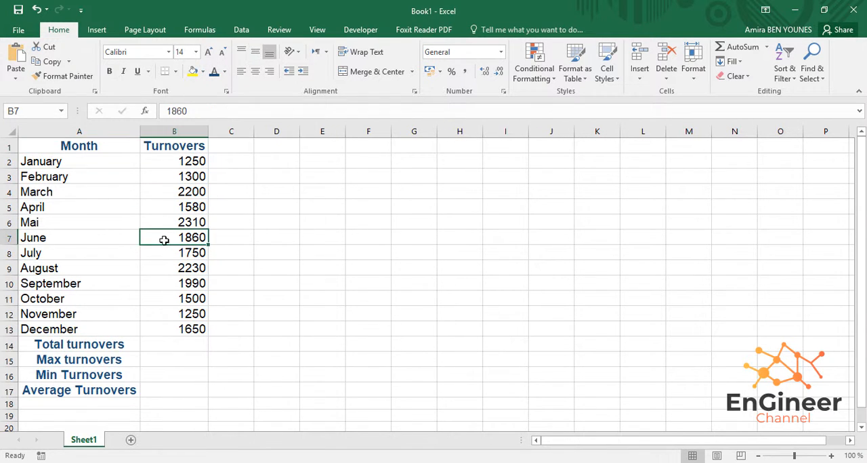
# - Calculate the total turnovers in B14 with AutoSum over B2:B13
pyautogui.click(161, 349)
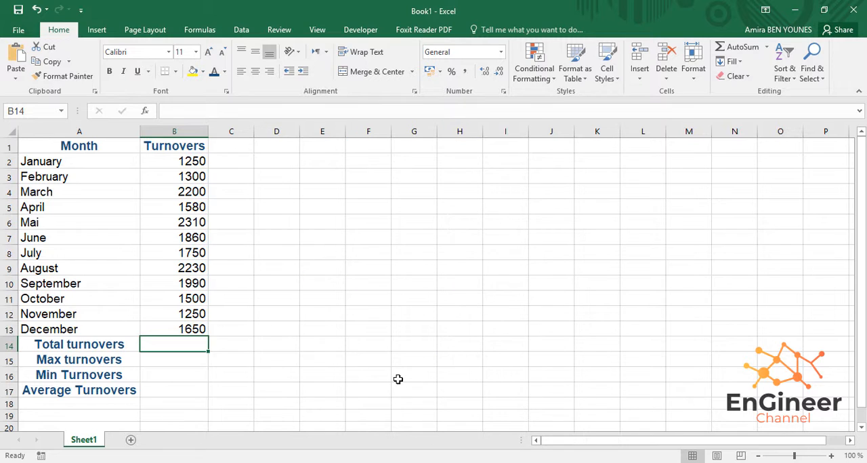
pyautogui.click(200, 30)
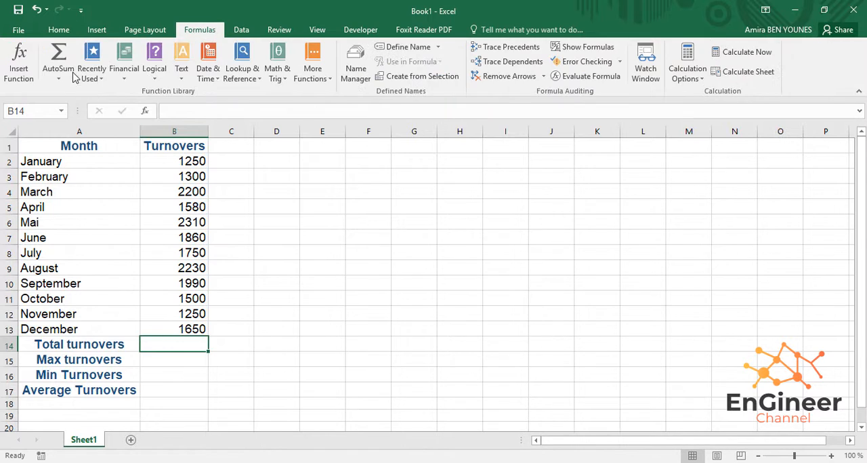
pyautogui.click(58, 57)
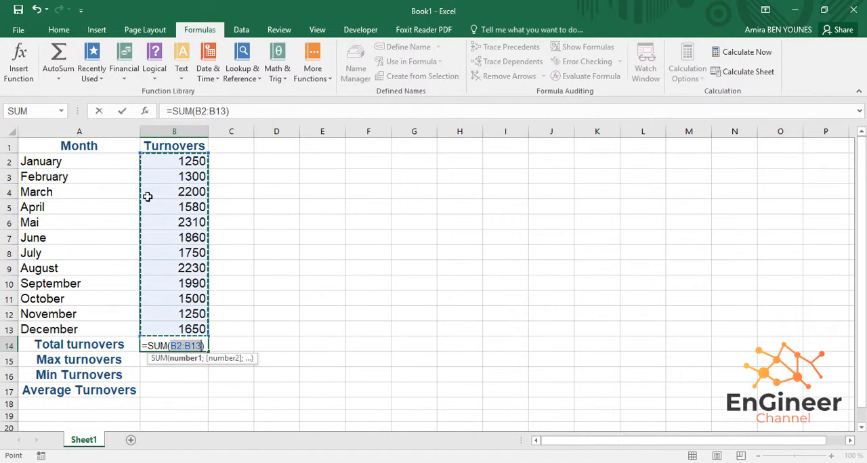
pyautogui.press('Return')
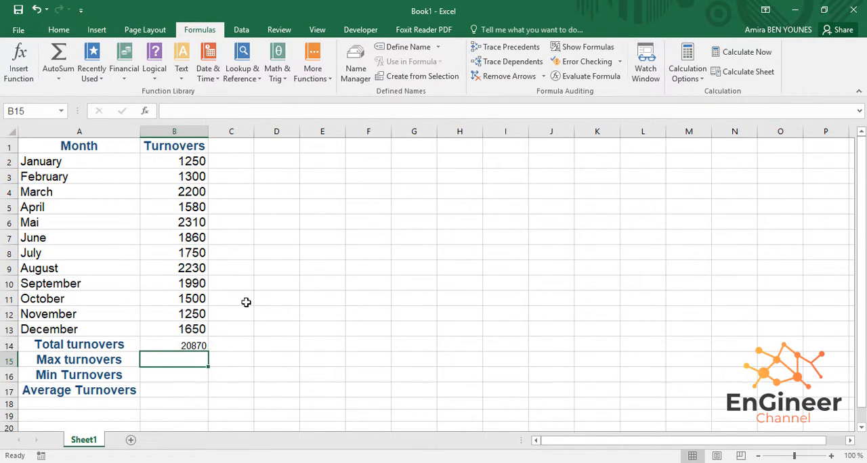
# - Re-enter the total in B14 as a SUM formula listing each cell from B2 to B13 individually, separated by semicolons
pyautogui.click(149, 340)
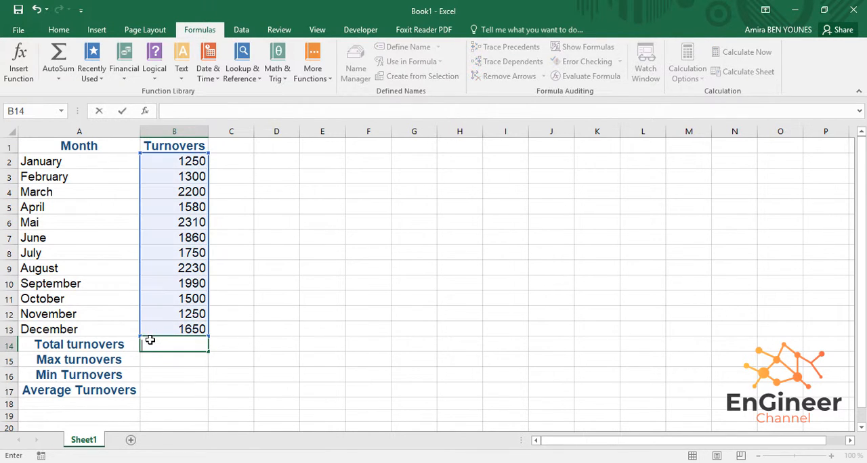
pyautogui.write('sum')
pyautogui.press('BackSpace')
pyautogui.press('BackSpace')
pyautogui.press('BackSpace')
pyautogui.write('=')
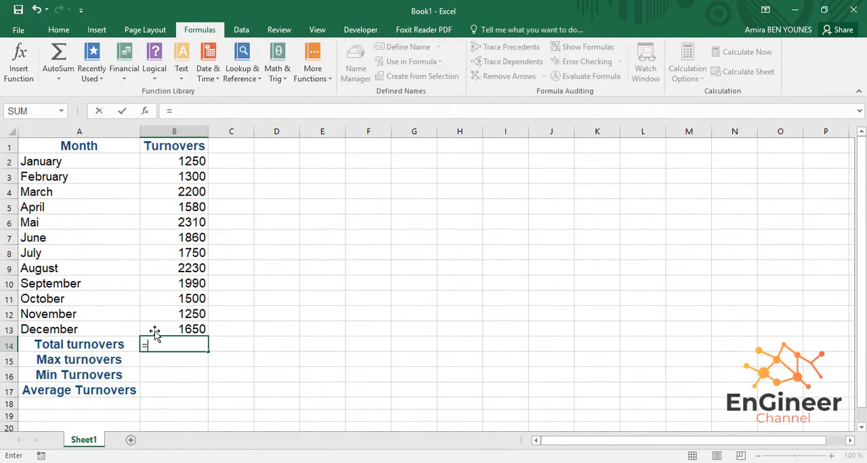
pyautogui.write('sum(')
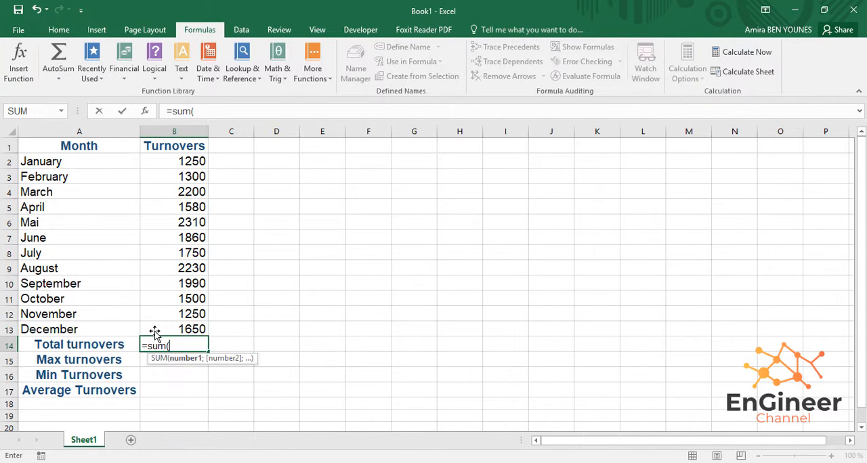
pyautogui.click(175, 164)
pyautogui.write(';')
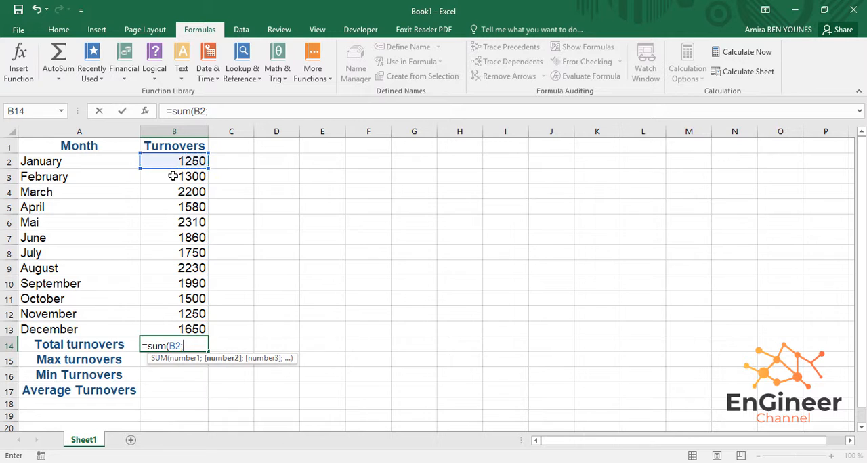
pyautogui.click(178, 179)
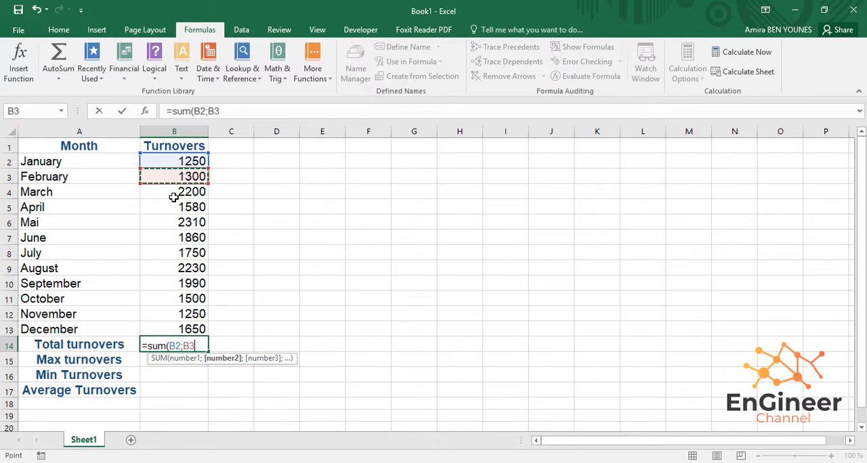
pyautogui.write(';')
pyautogui.click(175, 193)
pyautogui.write(';')
pyautogui.click(174, 207)
pyautogui.write(';')
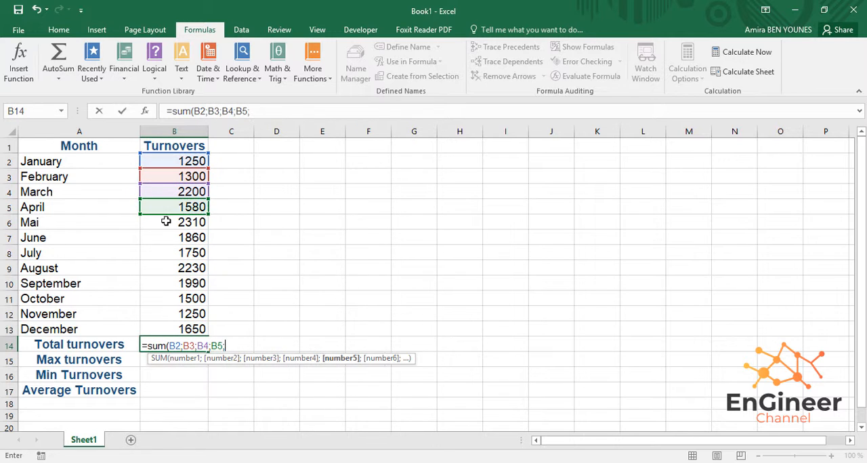
pyautogui.click(169, 222)
pyautogui.write(';')
pyautogui.click(168, 241)
pyautogui.write(';')
pyautogui.click(171, 253)
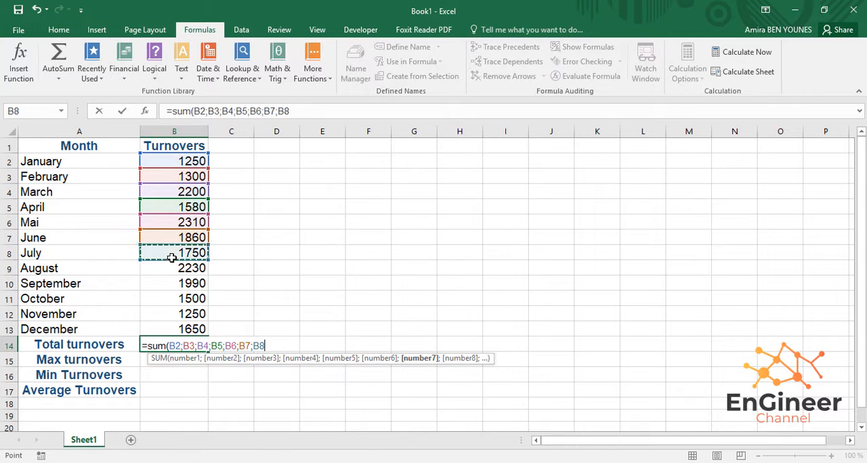
pyautogui.write(';')
pyautogui.click(172, 268)
pyautogui.write(';')
pyautogui.click(165, 285)
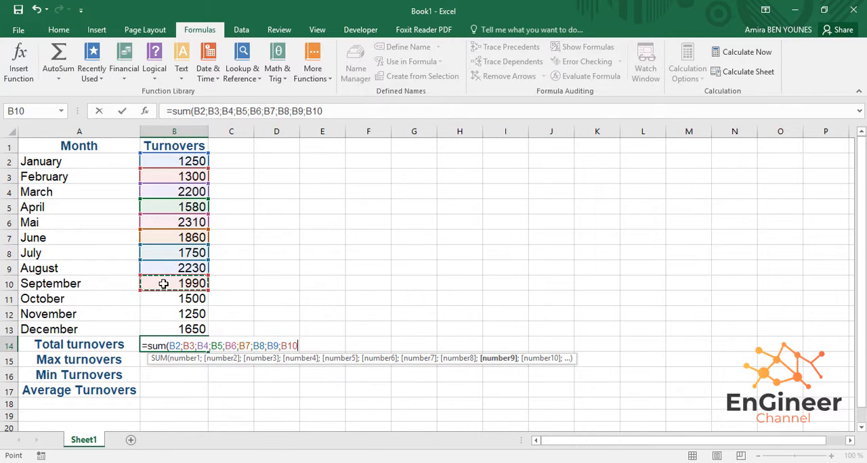
pyautogui.write(';')
pyautogui.click(165, 300)
pyautogui.write(';')
pyautogui.click(167, 314)
pyautogui.write(';')
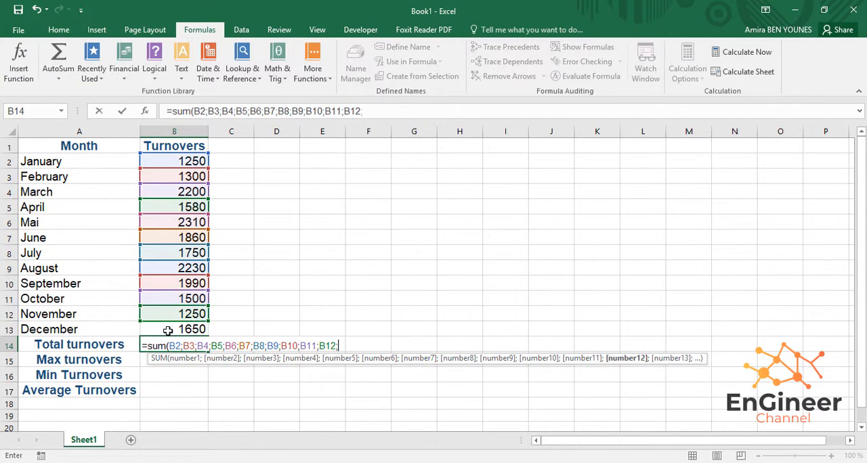
pyautogui.click(167, 330)
pyautogui.write(';')
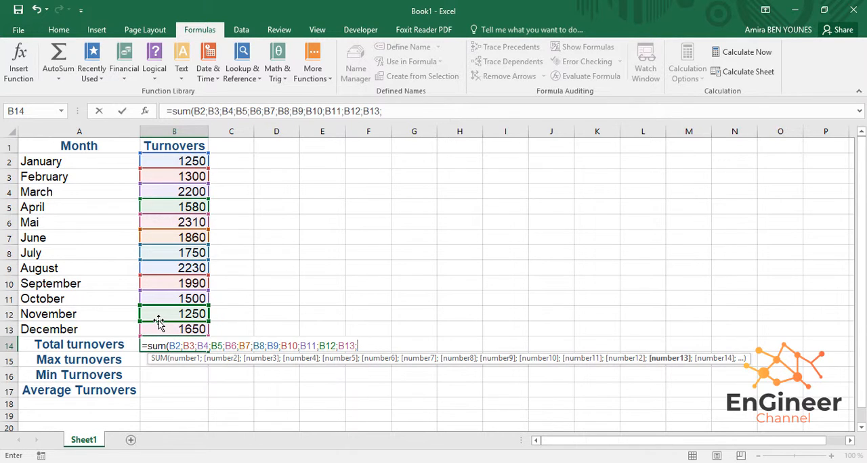
pyautogui.press('BackSpace')
pyautogui.press('Return')
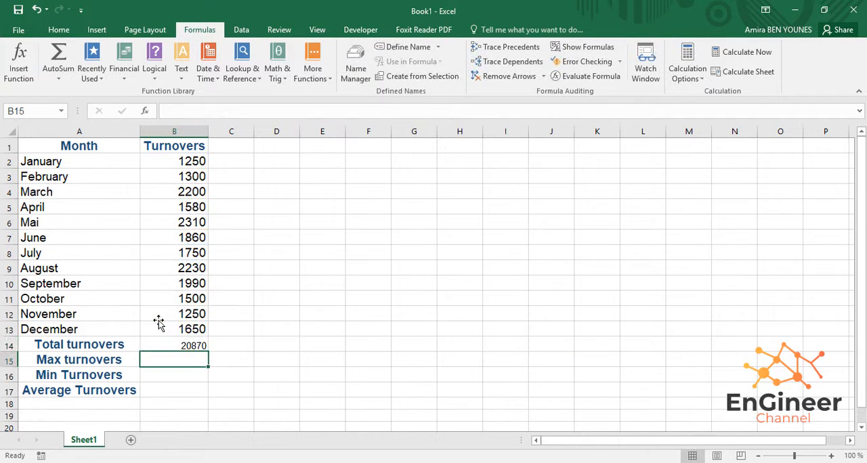
# - Calculate the maximum turnover in B15 with a MAX formula listing each cell from B2 to B13 individually, separated by semicolons
pyautogui.write('=')
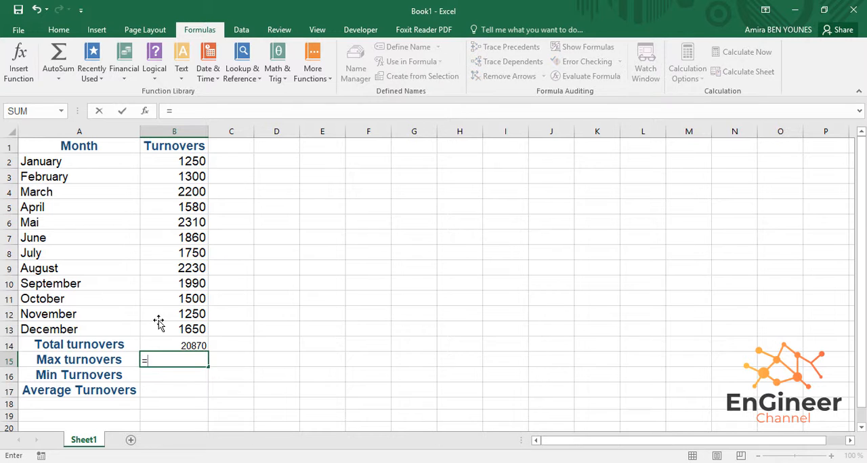
pyautogui.write('ma')
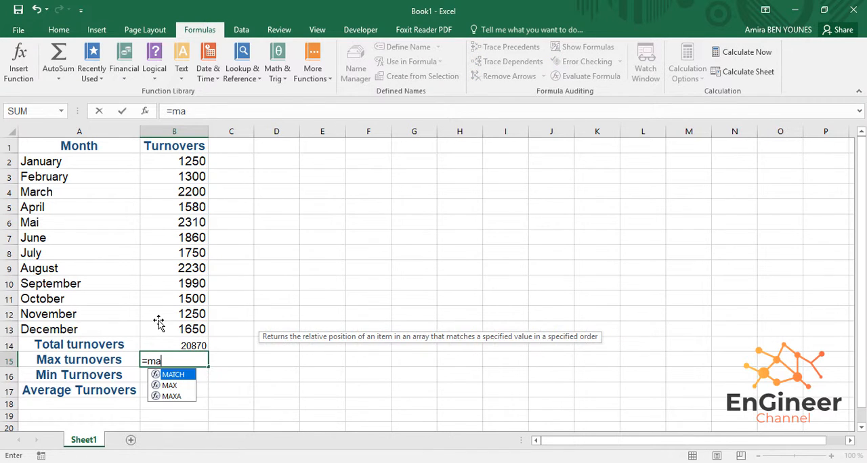
pyautogui.write('x(')
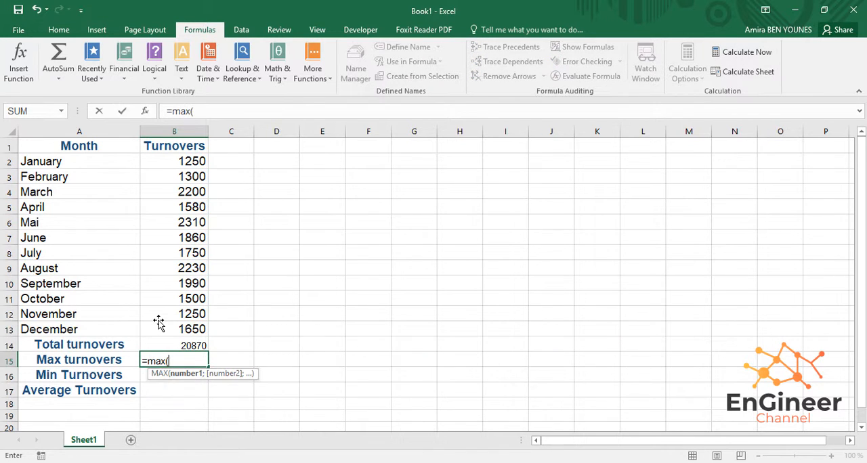
pyautogui.click(171, 160)
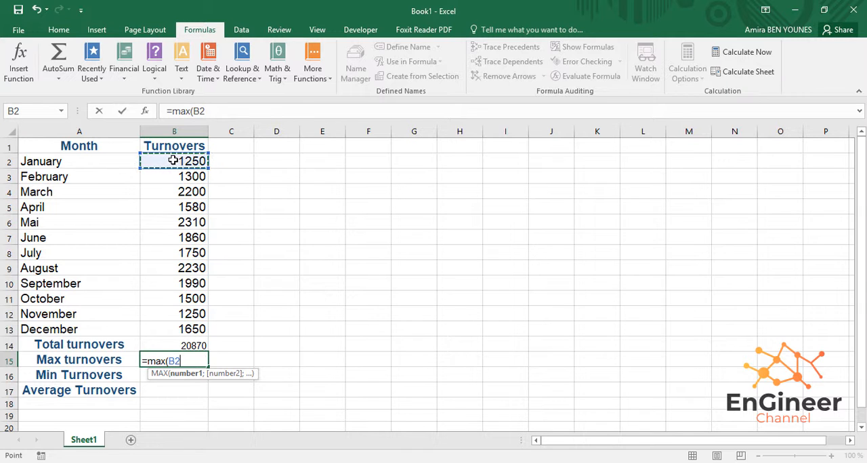
pyautogui.write(';')
pyautogui.click(174, 176)
pyautogui.write(';')
pyautogui.click(173, 192)
pyautogui.write(';')
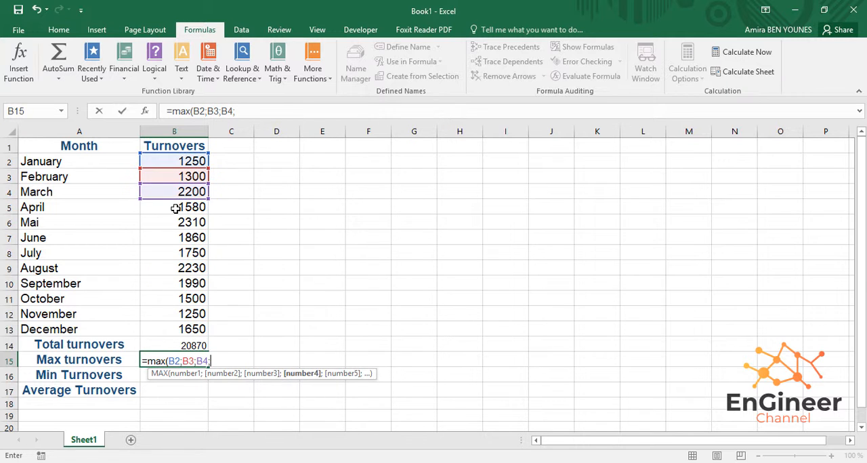
pyautogui.click(173, 206)
pyautogui.write(';')
pyautogui.click(173, 222)
pyautogui.write(';')
pyautogui.click(170, 237)
pyautogui.write(';')
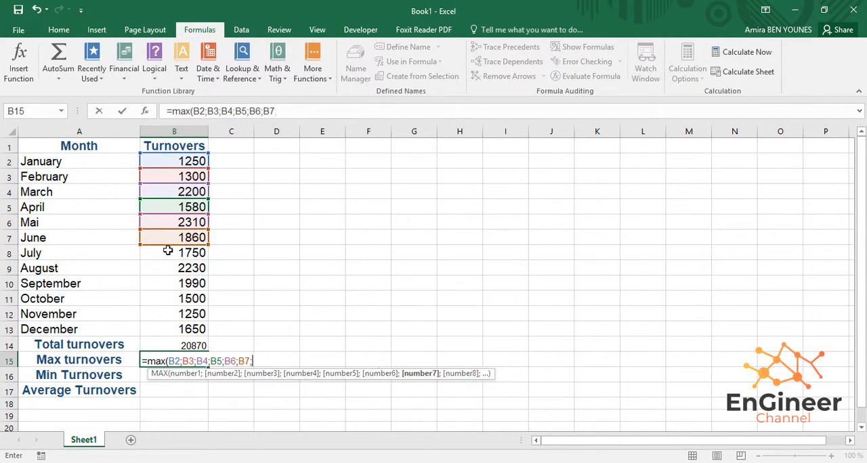
pyautogui.click(171, 253)
pyautogui.write(';')
pyautogui.click(170, 268)
pyautogui.write(';')
pyautogui.click(170, 283)
pyautogui.write(';')
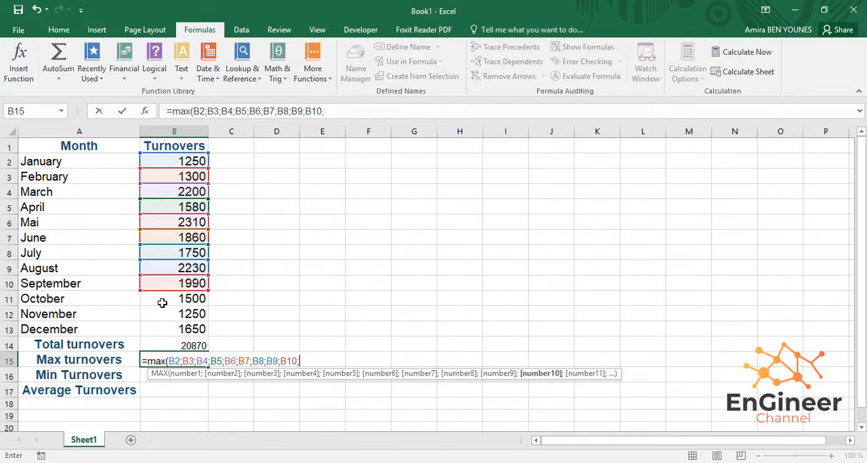
pyautogui.click(166, 299)
pyautogui.write(';')
pyautogui.click(161, 314)
pyautogui.write(';')
pyautogui.click(161, 326)
pyautogui.write(')')
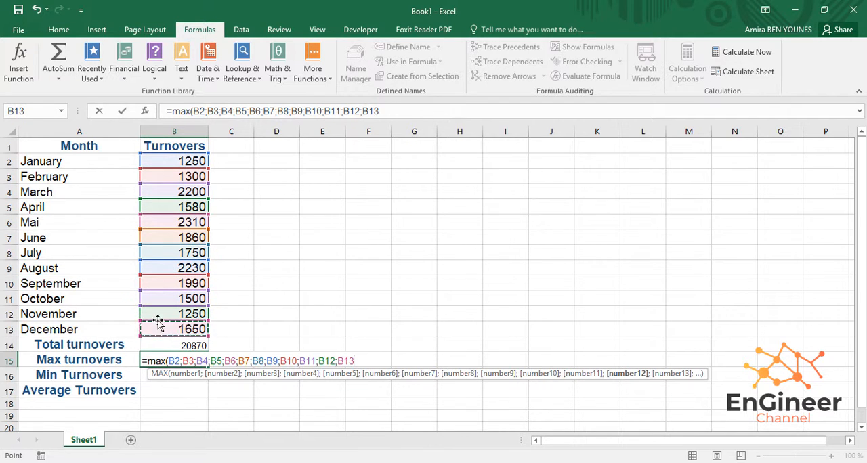
pyautogui.press('Return')
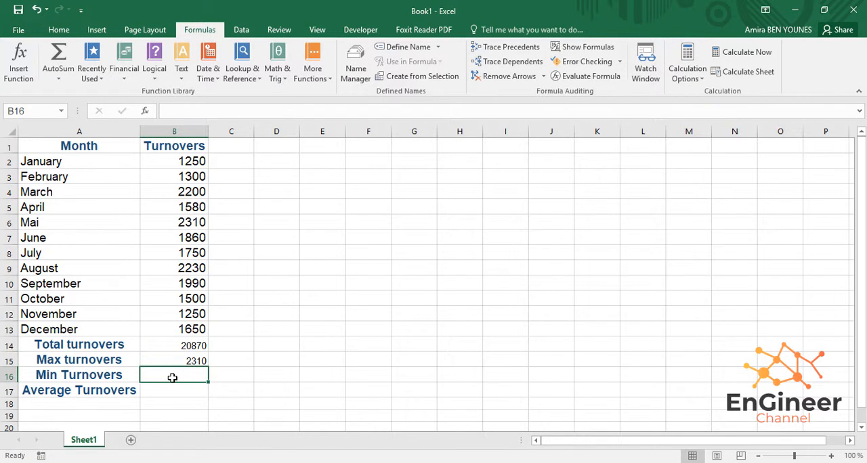
pyautogui.write('min')
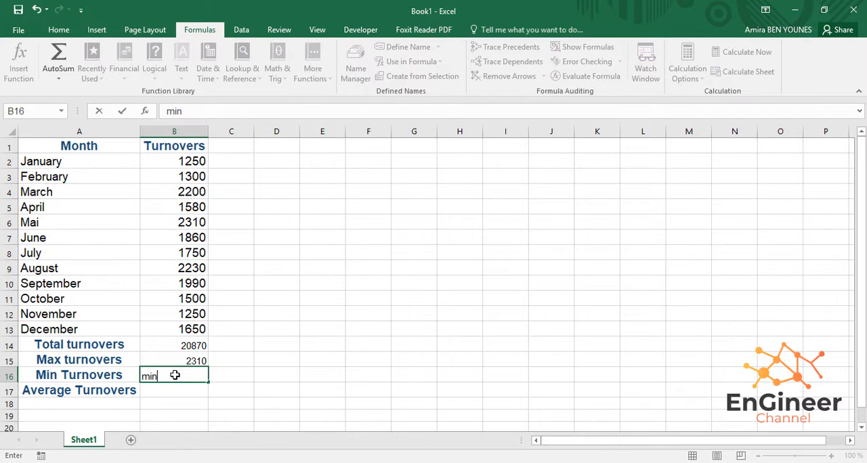
pyautogui.write('(')
pyautogui.press('BackSpace')
pyautogui.press('BackSpace')
pyautogui.press('BackSpace')
pyautogui.press('BackSpace')
# - Calculate the minimum turnover in B16 with a MIN formula listing each cell from B2 to B13 individually, separated by semicolons
pyautogui.write('=min(')
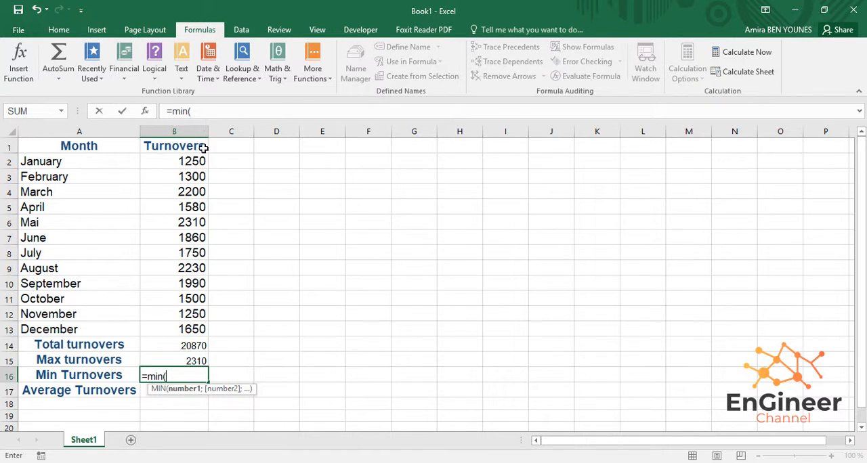
pyautogui.click(180, 164)
pyautogui.write(';')
pyautogui.click(175, 178)
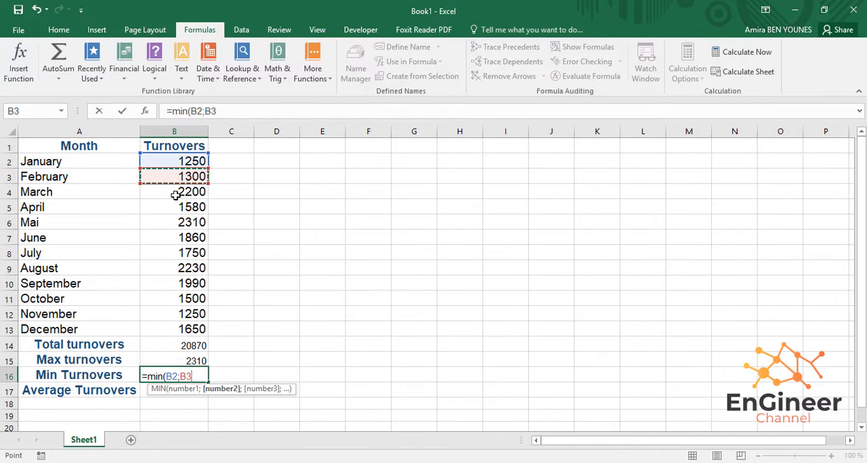
pyautogui.write(';')
pyautogui.click(177, 193)
pyautogui.write(';')
pyautogui.click(171, 213)
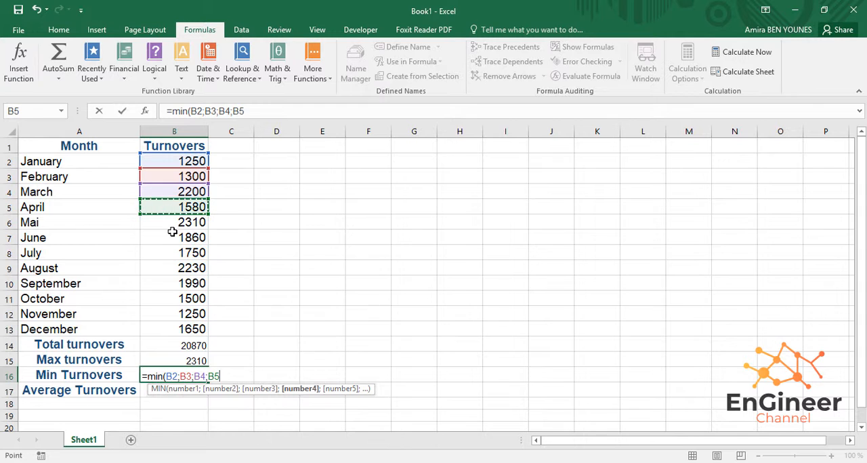
pyautogui.write(';')
pyautogui.click(172, 222)
pyautogui.write(';')
pyautogui.click(168, 239)
pyautogui.write(';')
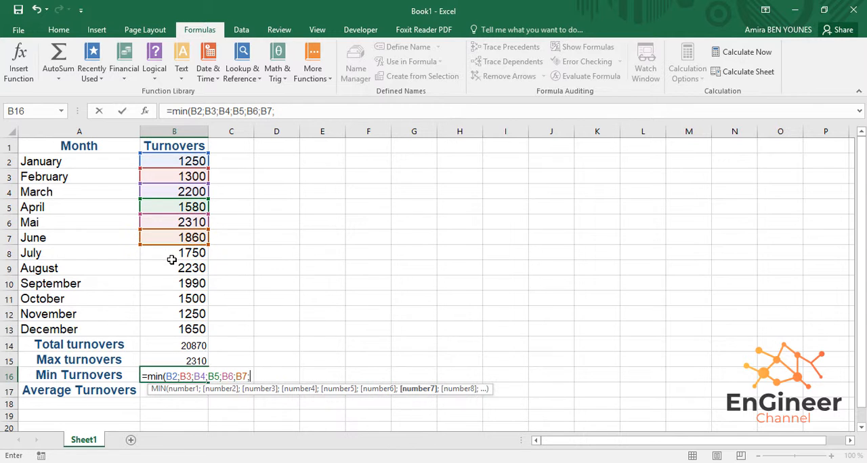
pyautogui.click(172, 257)
pyautogui.write(';')
pyautogui.click(171, 270)
pyautogui.write(';')
pyautogui.click(170, 283)
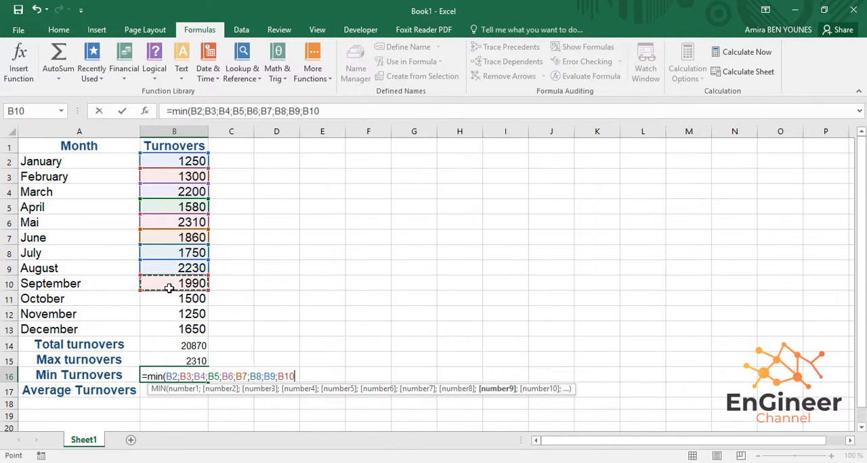
pyautogui.write(';')
pyautogui.click(170, 300)
pyautogui.write(';')
pyautogui.click(169, 314)
pyautogui.write(';')
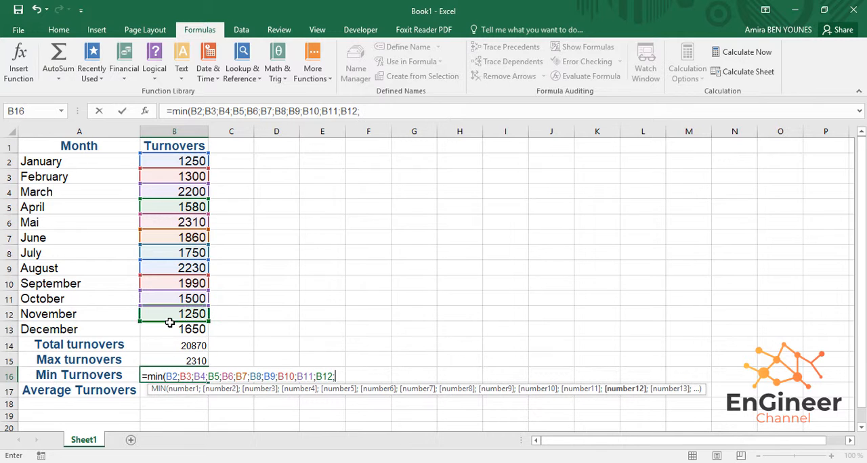
pyautogui.click(170, 329)
pyautogui.write(')')
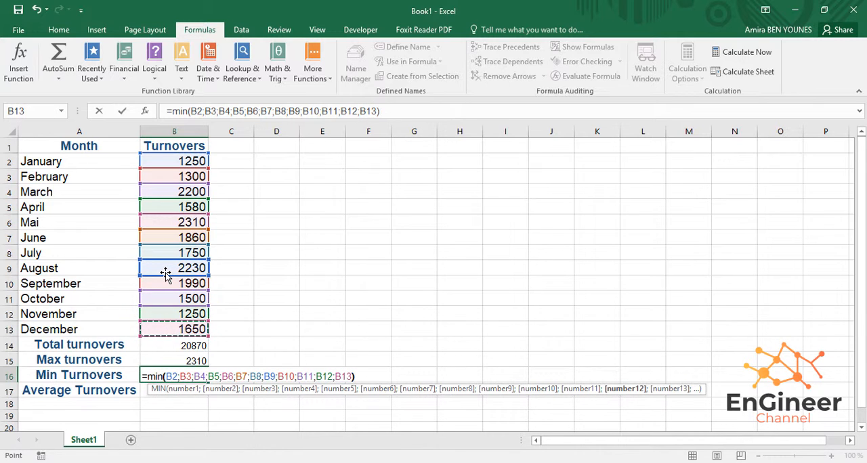
pyautogui.press('Return')
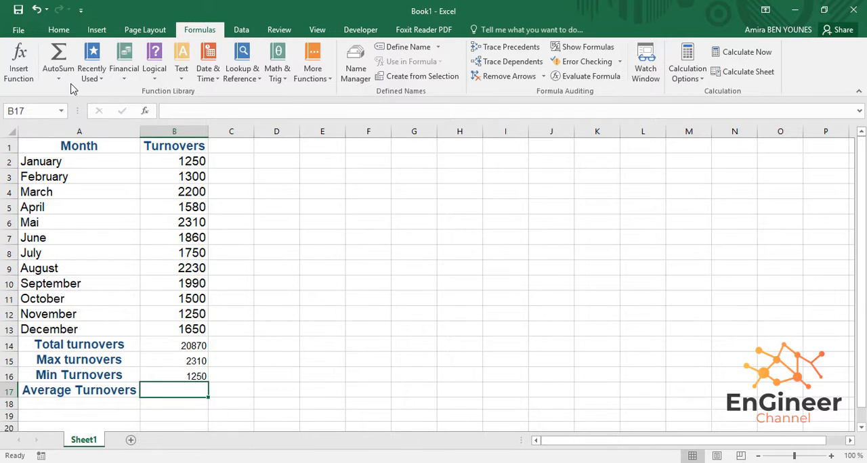
# - Calculate the average turnover in B17 with an AVERAGE formula listing each cell from B2 to B13 individually, separated by semicolons
pyautogui.write('=a')
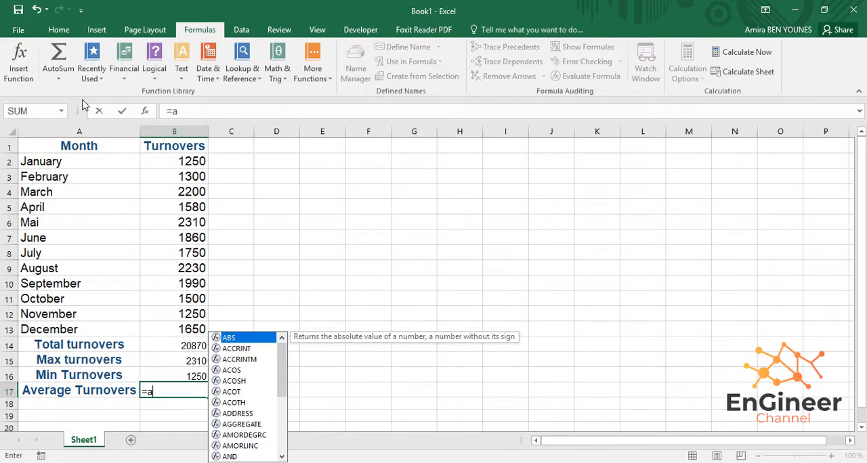
pyautogui.write('v')
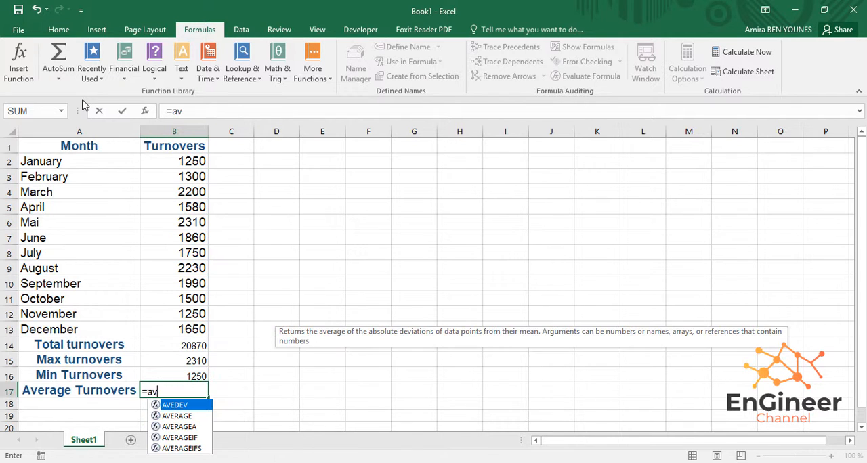
pyautogui.click(171, 416)
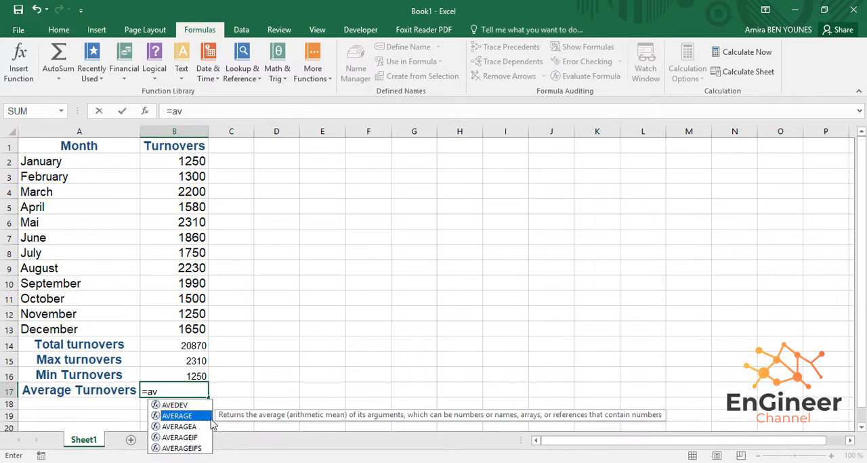
pyautogui.write('e')
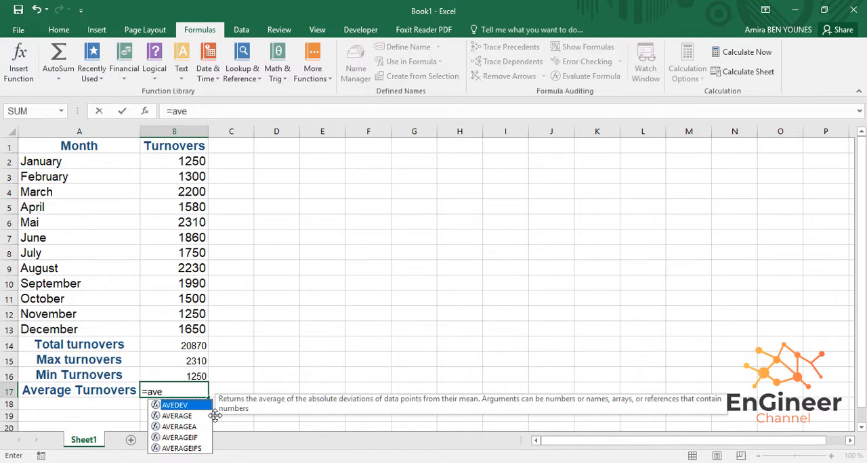
pyautogui.write('ra')
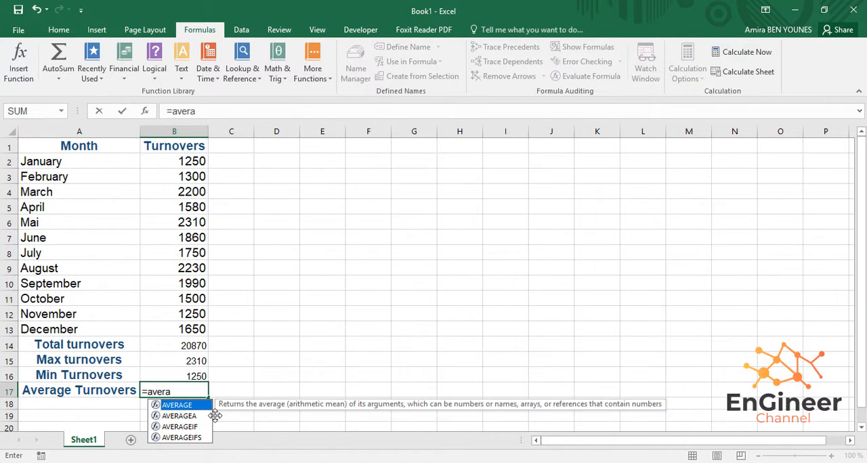
pyautogui.write('ge(')
pyautogui.click(169, 162)
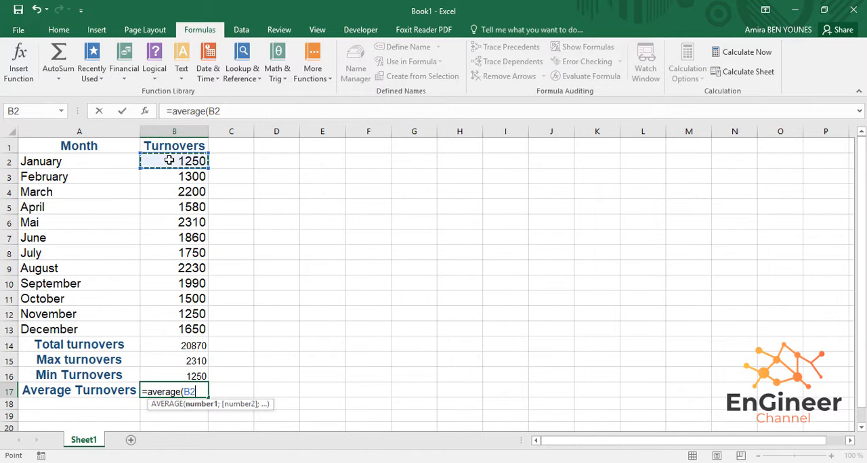
pyautogui.write(';')
pyautogui.click(180, 175)
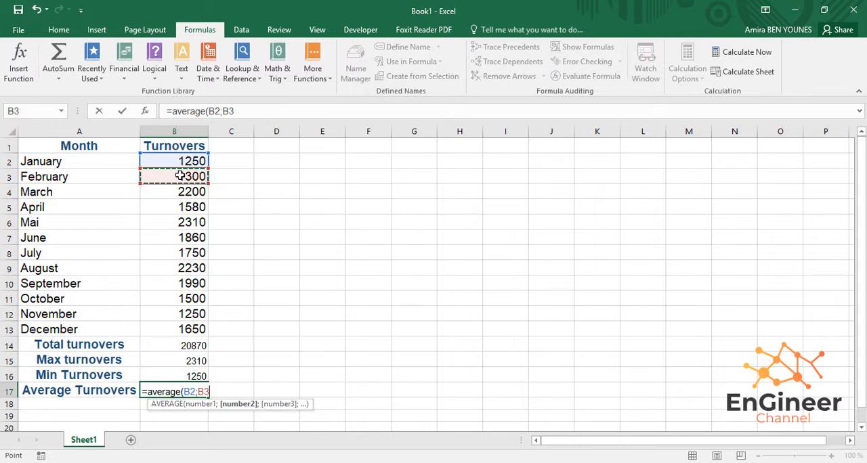
pyautogui.write(';')
pyautogui.click(172, 191)
pyautogui.write(';')
pyautogui.click(167, 207)
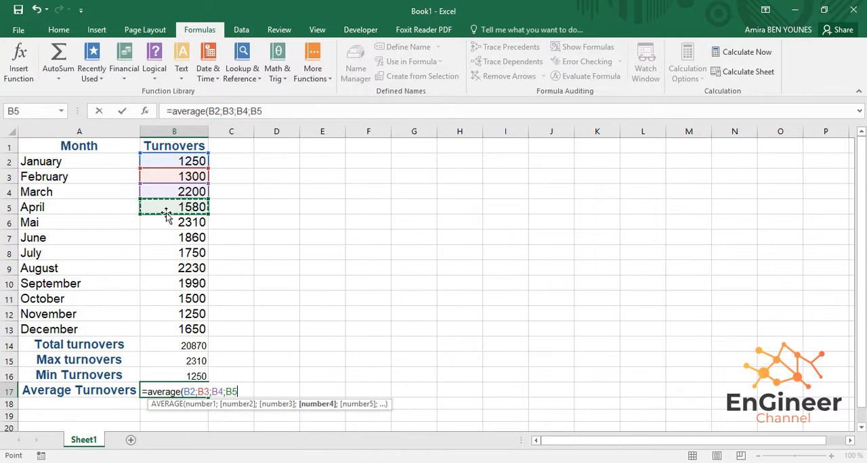
pyautogui.write(';')
pyautogui.click(165, 223)
pyautogui.write(';')
pyautogui.click(158, 238)
pyautogui.write(';')
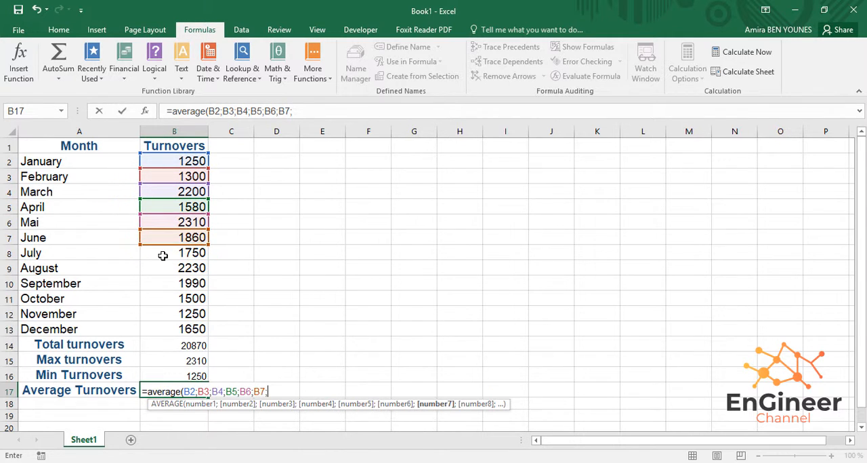
pyautogui.click(162, 253)
pyautogui.write(';')
pyautogui.click(162, 271)
pyautogui.write(';')
pyautogui.click(163, 284)
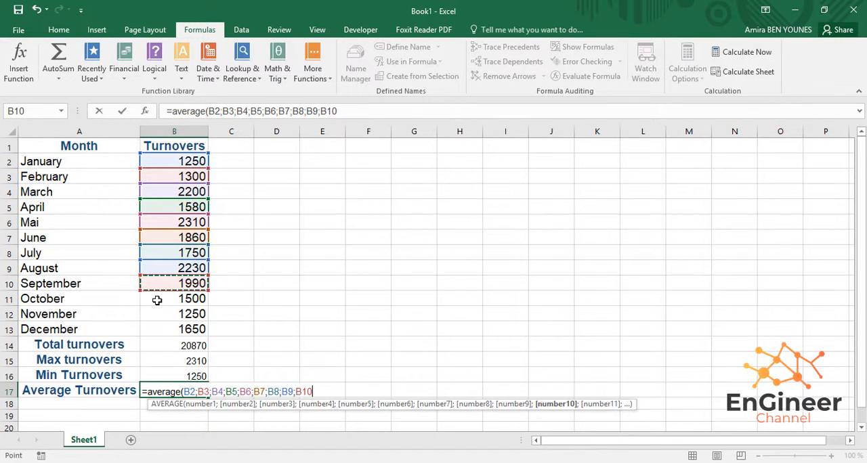
pyautogui.write(';')
pyautogui.click(158, 299)
pyautogui.write(';')
pyautogui.click(159, 315)
pyautogui.click(163, 329)
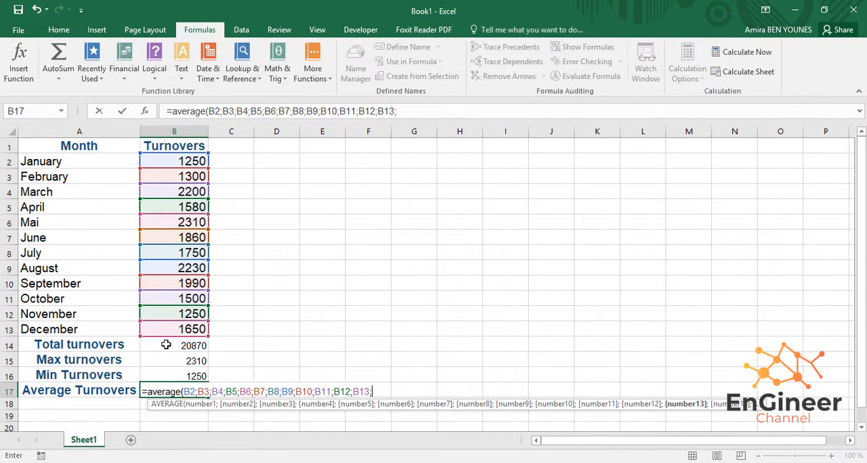
pyautogui.write(';')
pyautogui.click(163, 343)
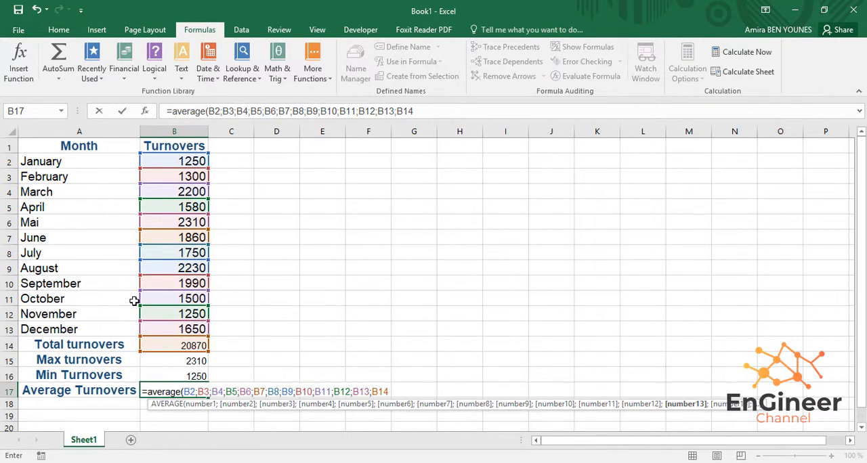
pyautogui.press('BackSpace')
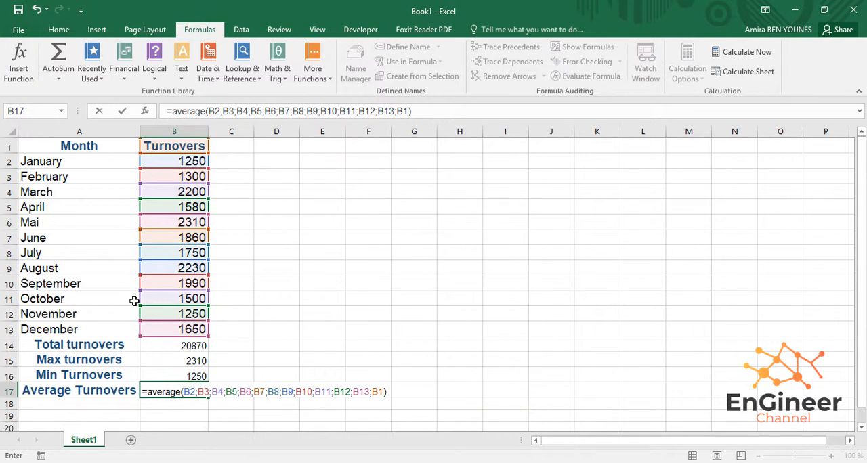
pyautogui.press('BackSpace')
pyautogui.press('BackSpace')
pyautogui.press('BackSpace')
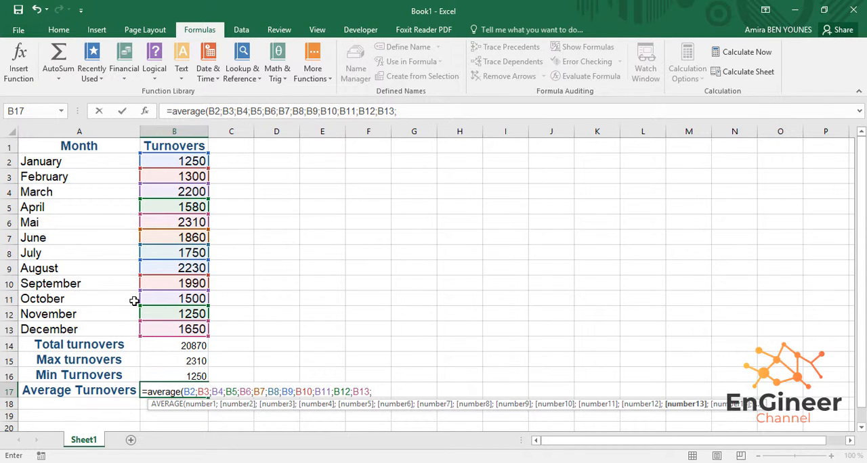
pyautogui.press('BackSpace')
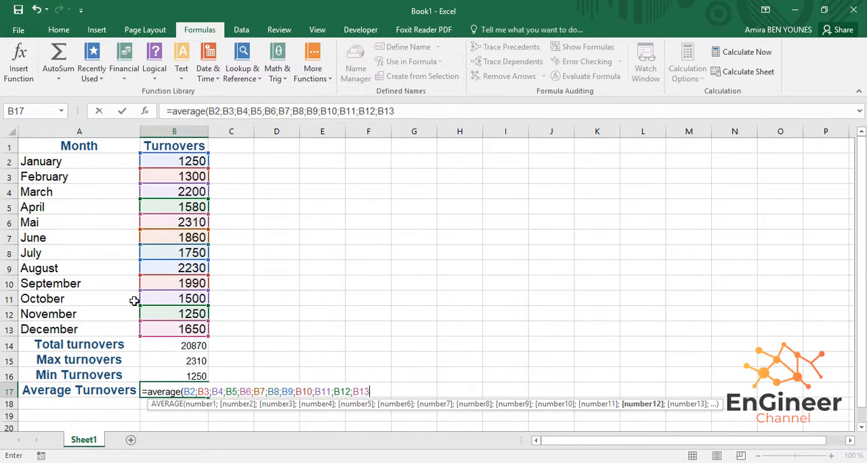
pyautogui.press('Return')
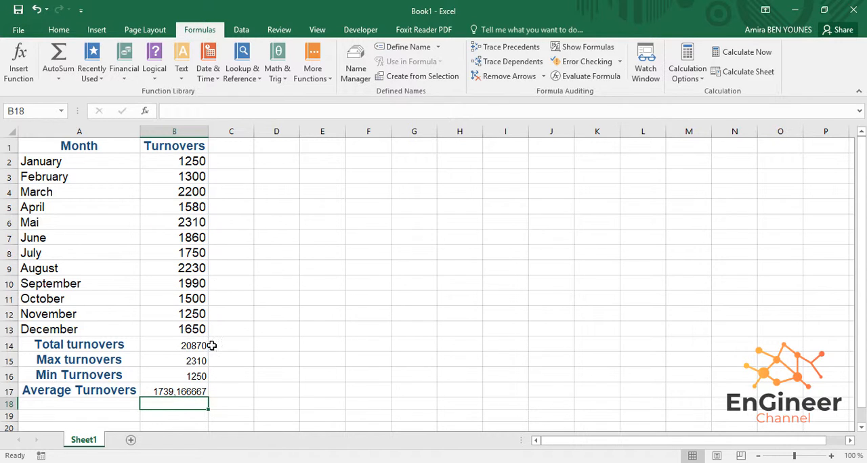
pyautogui.click(178, 391)
pyautogui.click(259, 342)
# - Centre the contents of the whole table A1:B17 horizontally
pyautogui.moveTo(29, 145); pyautogui.dragTo(177, 390)
pyautogui.click(59, 30)
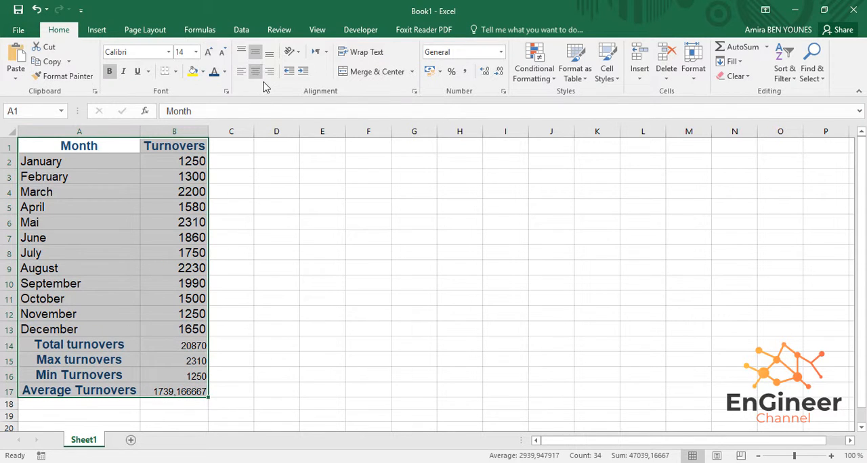
pyautogui.click(256, 73)
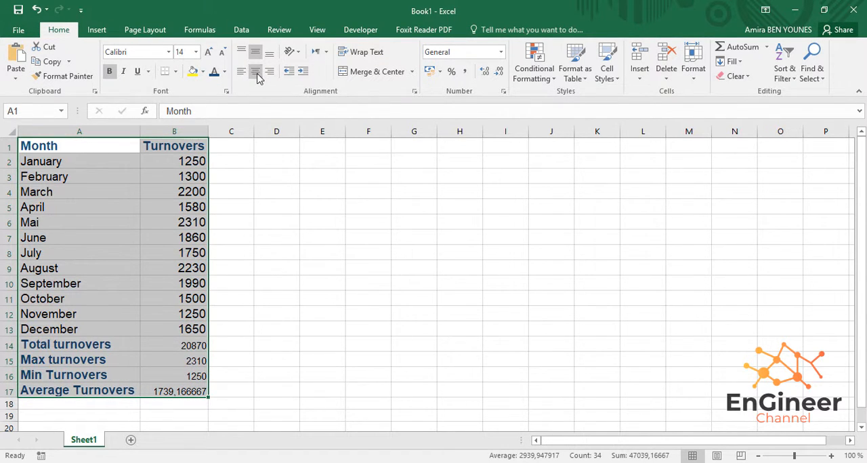
pyautogui.click(257, 76)
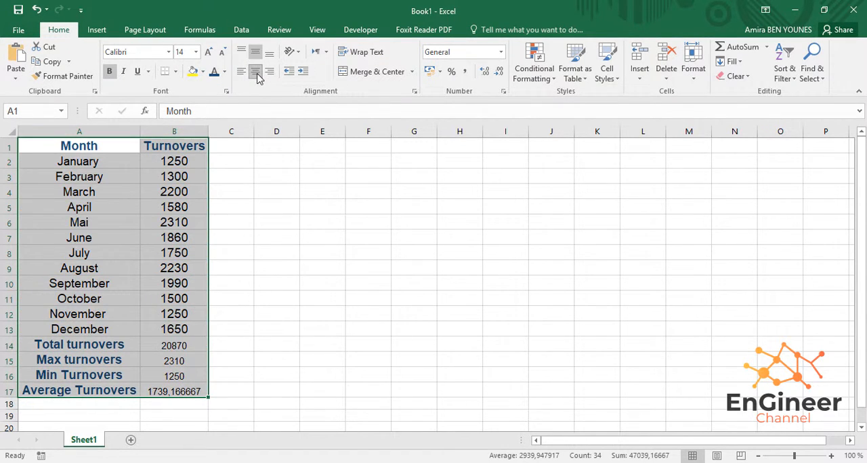
# - Apply All Borders to every cell of the turnovers table A1:B17 and deselect it
pyautogui.click(176, 73)
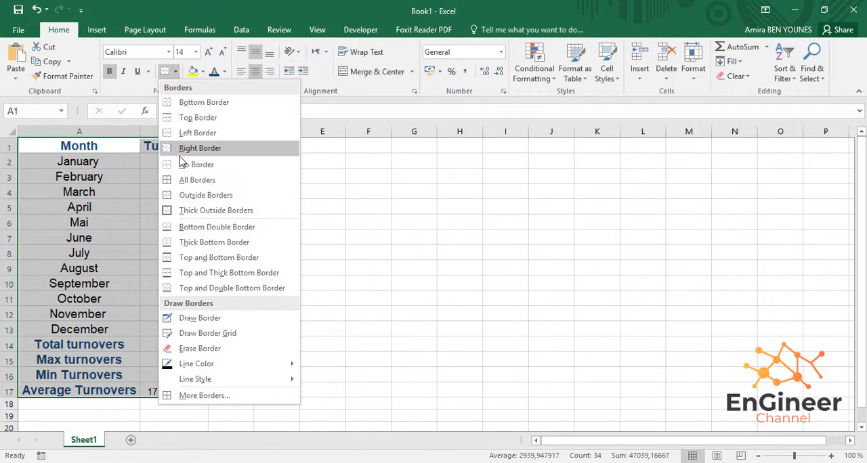
pyautogui.click(221, 178)
pyautogui.click(261, 207)
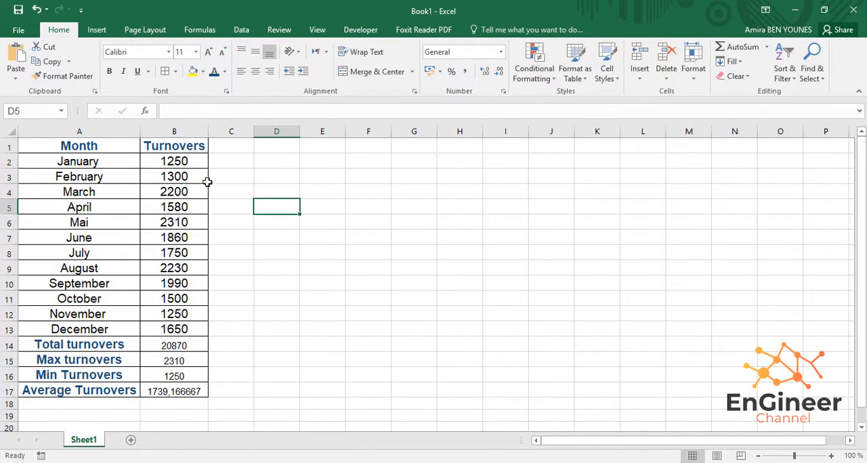